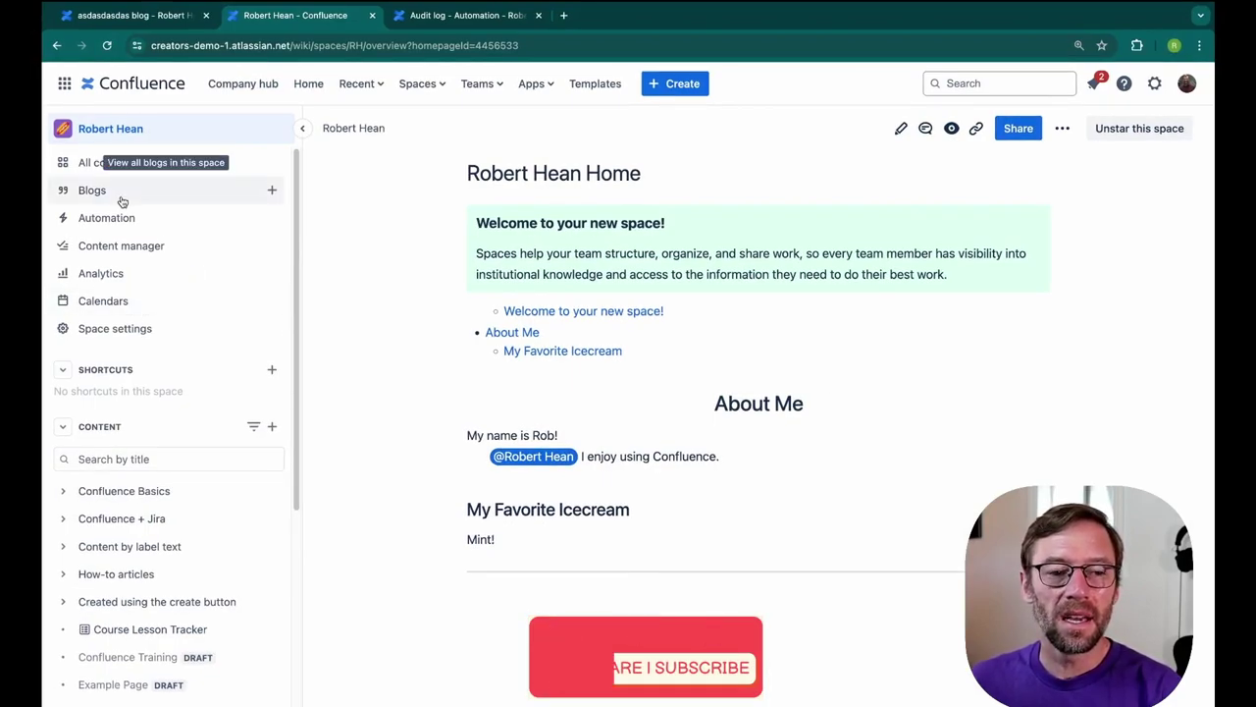
# - Create a new space automation rule with a Page published trigger
pyautogui.click(164, 217)
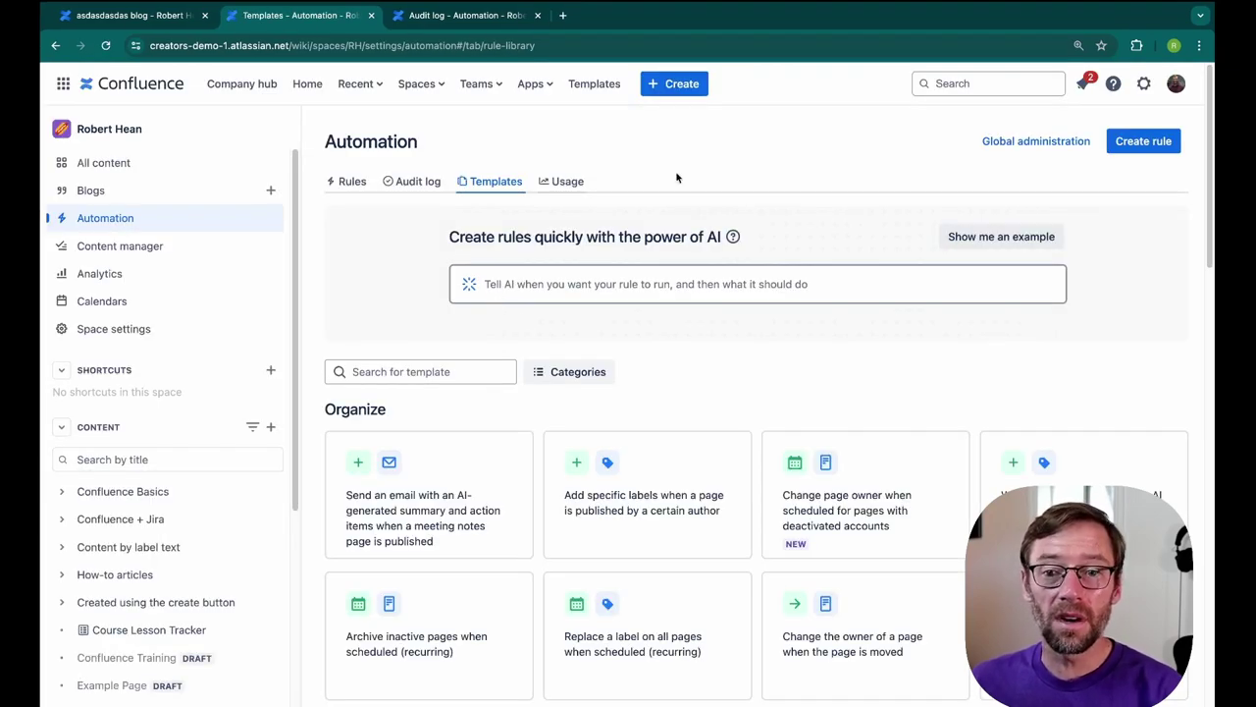
pyautogui.click(1176, 138)
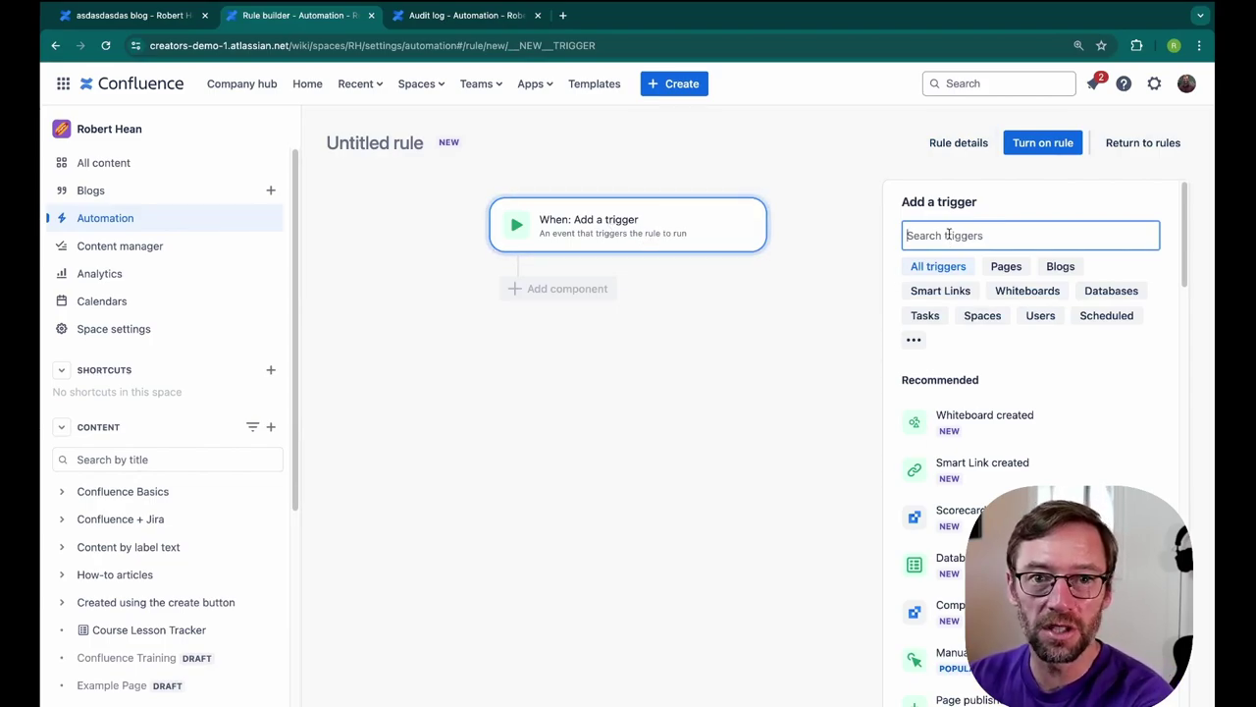
pyautogui.write('page')
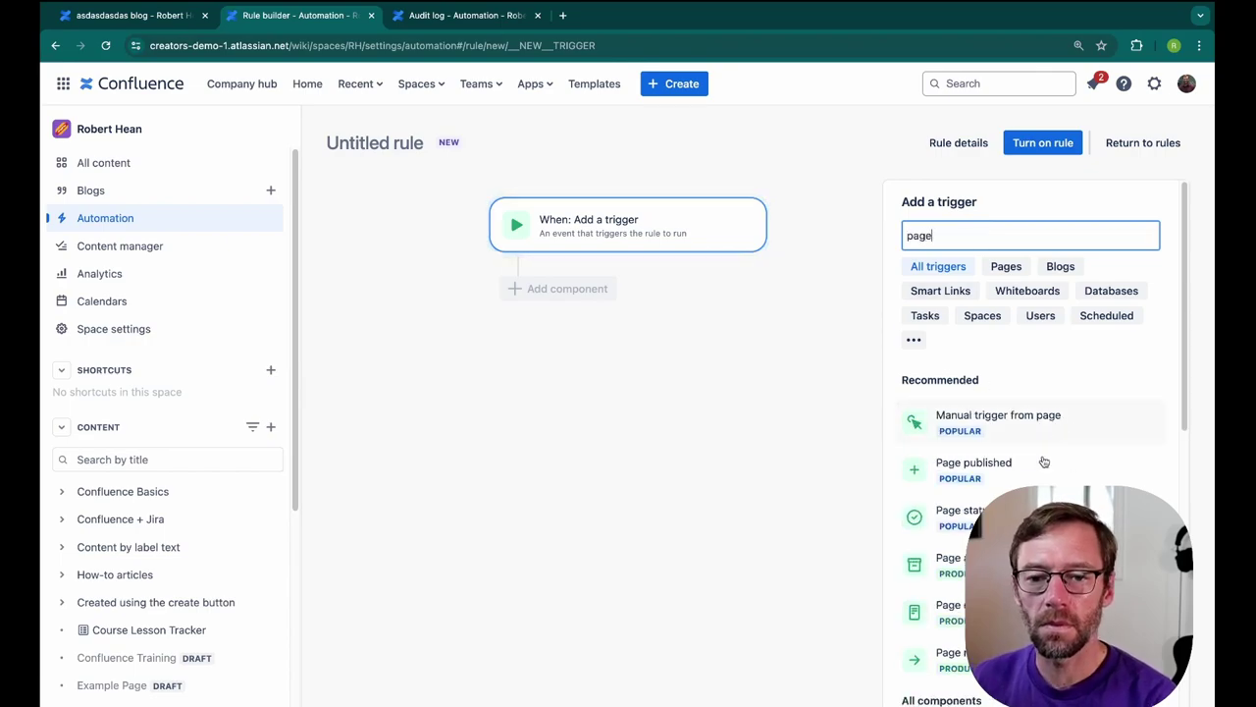
pyautogui.click(1040, 465)
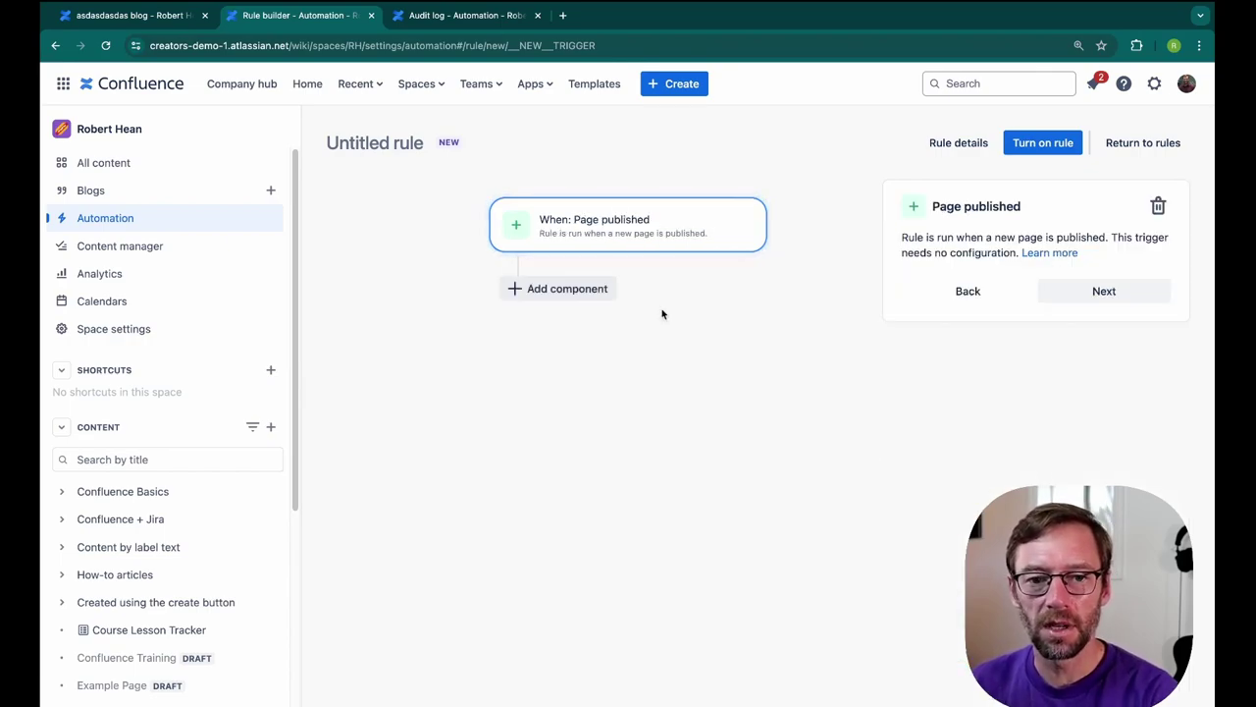
pyautogui.click(1105, 290)
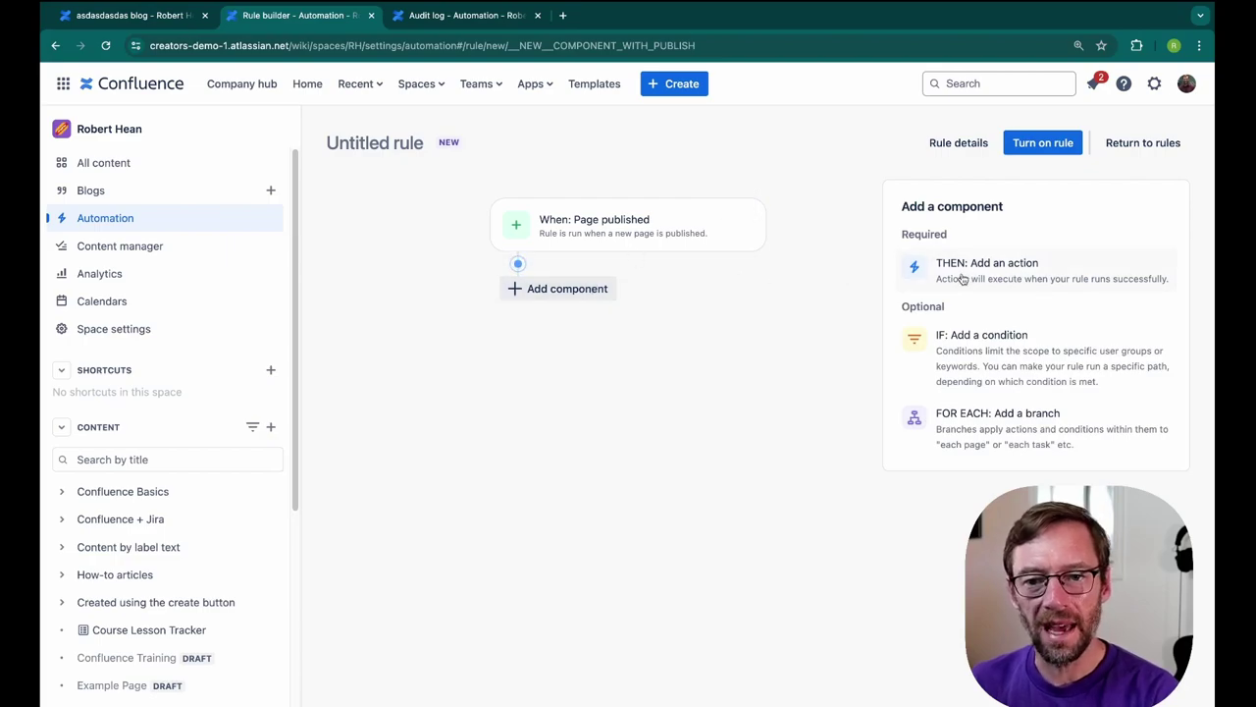
# - Add an AI condition checking whether the content title relates to 'Blog'
pyautogui.click(1004, 359)
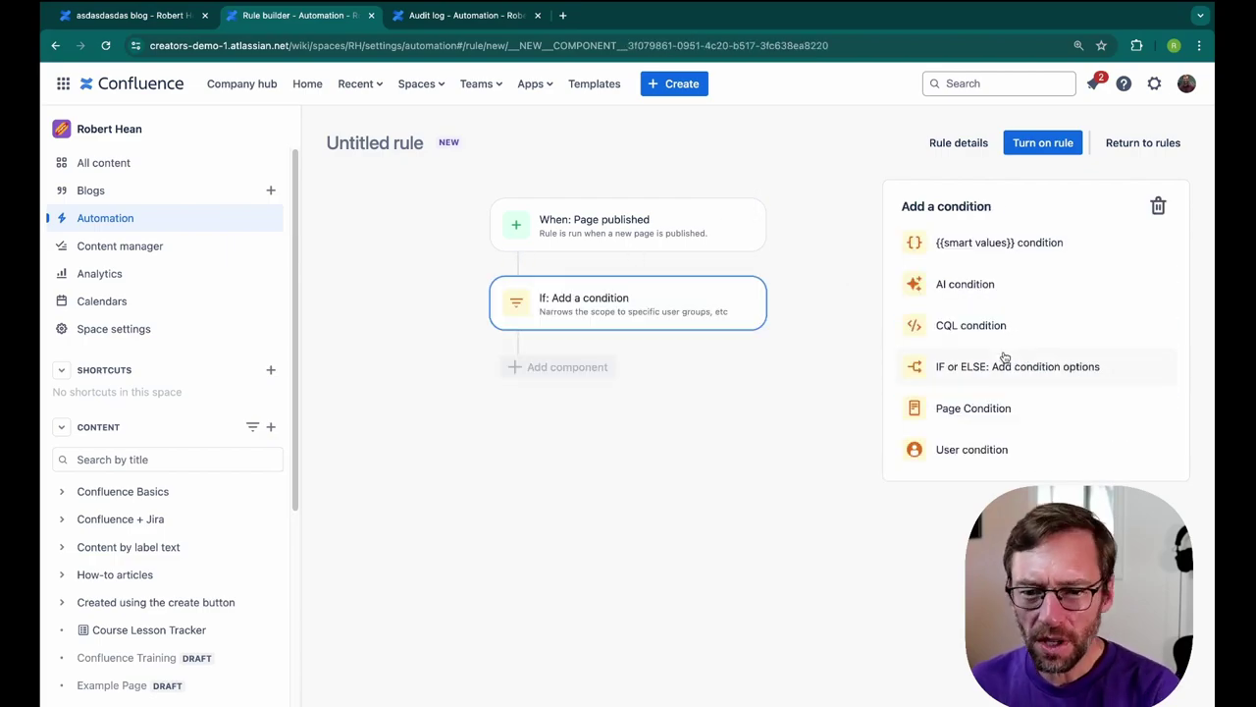
pyautogui.click(988, 286)
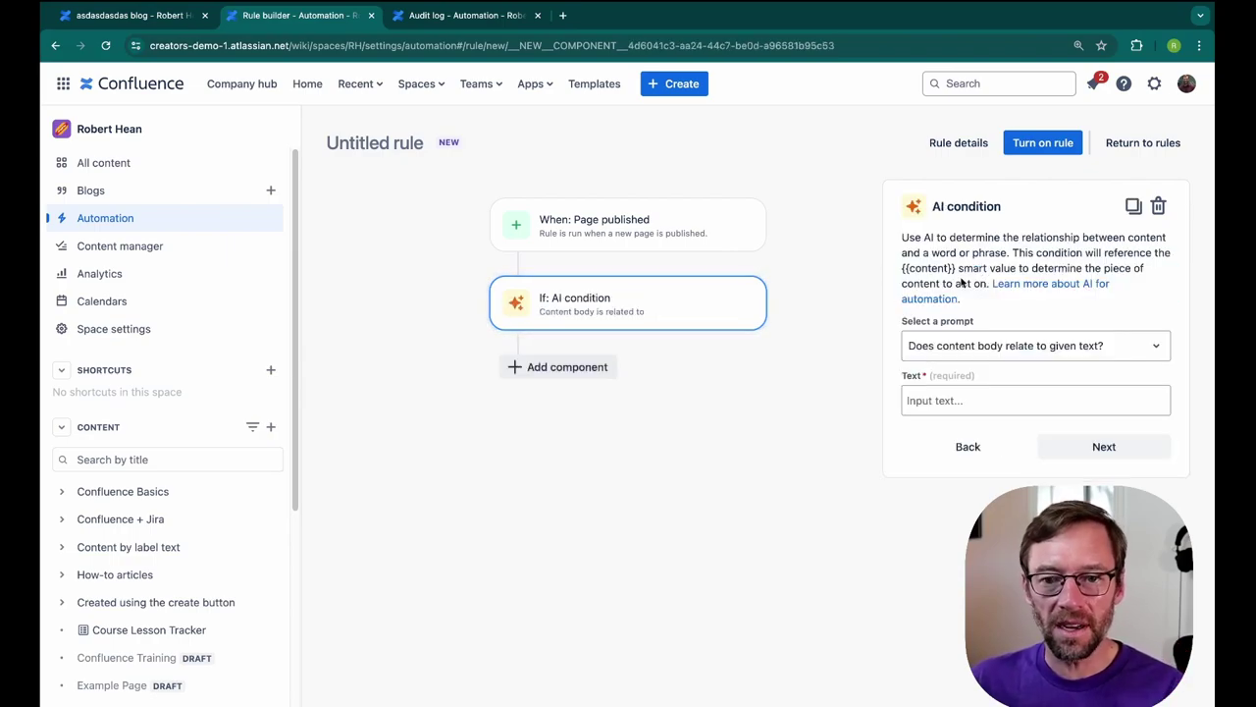
pyautogui.click(1089, 345)
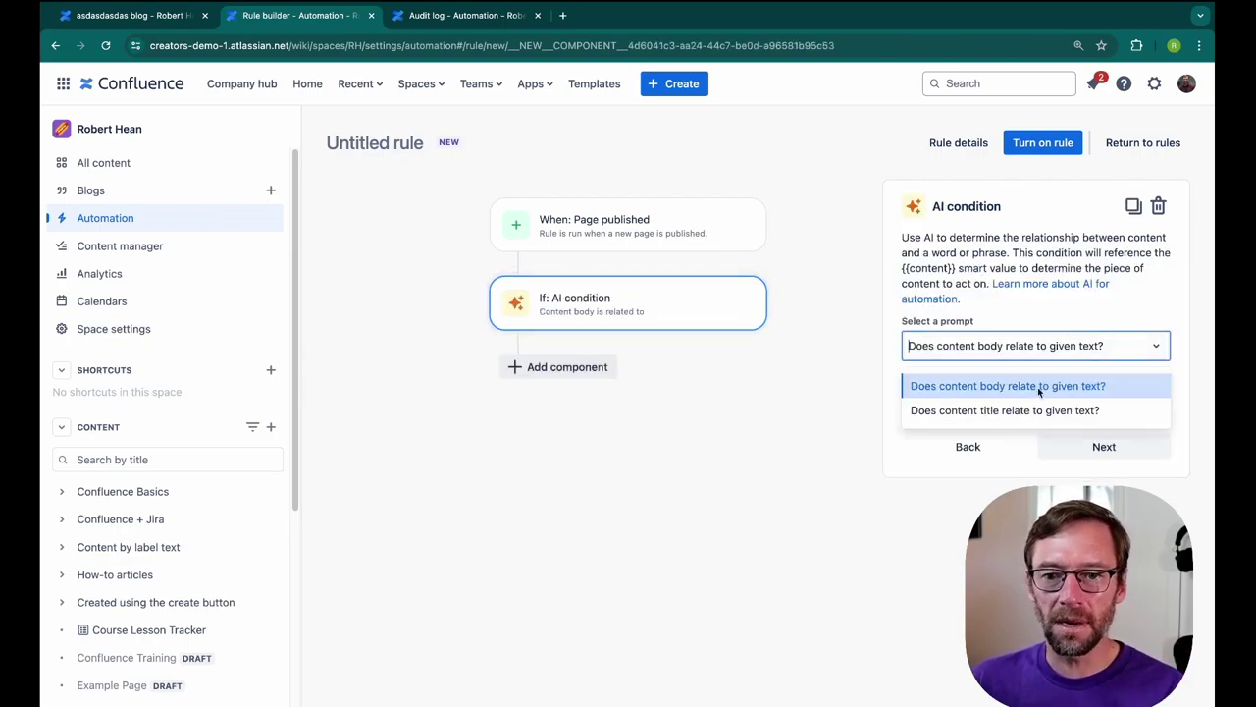
pyautogui.click(977, 411)
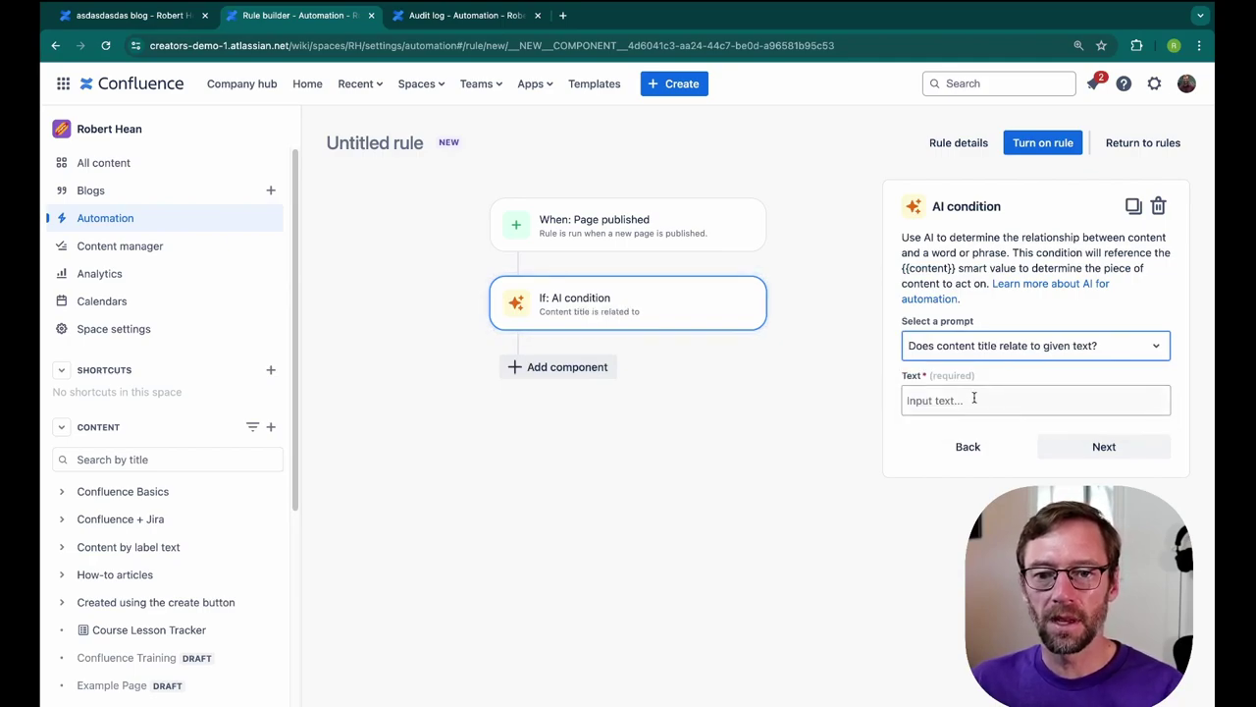
pyautogui.click(973, 398)
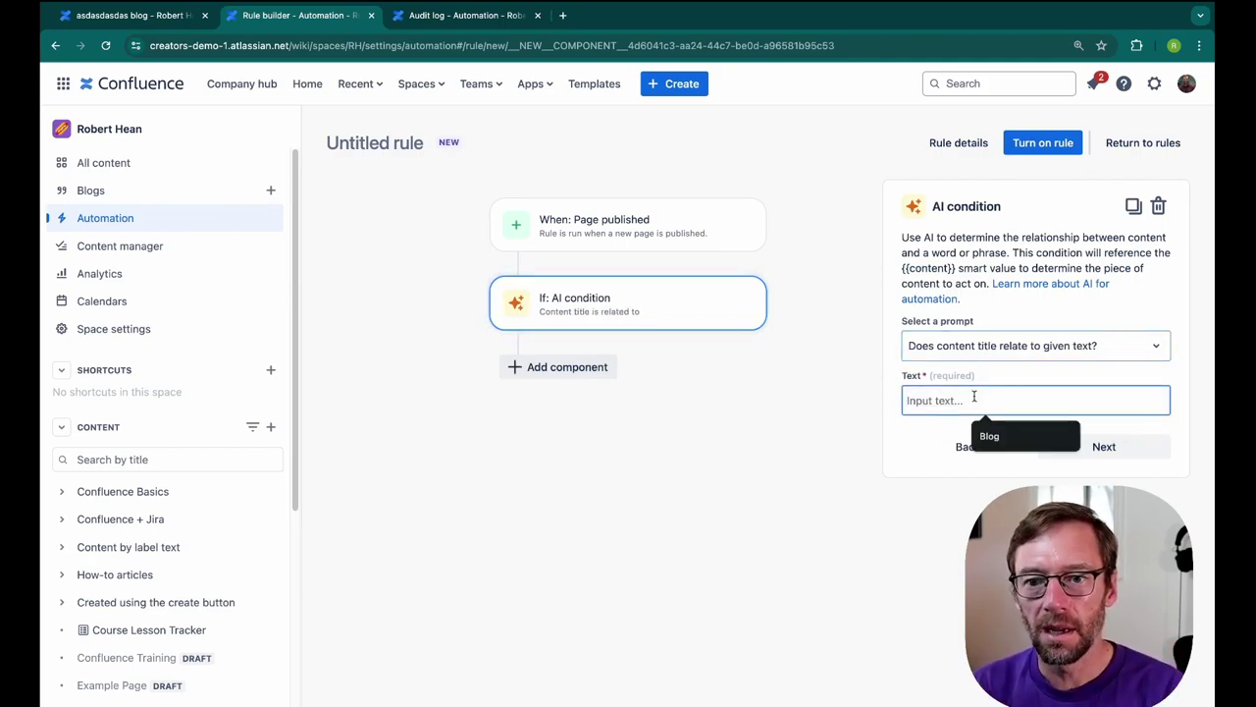
pyautogui.write('Blog')
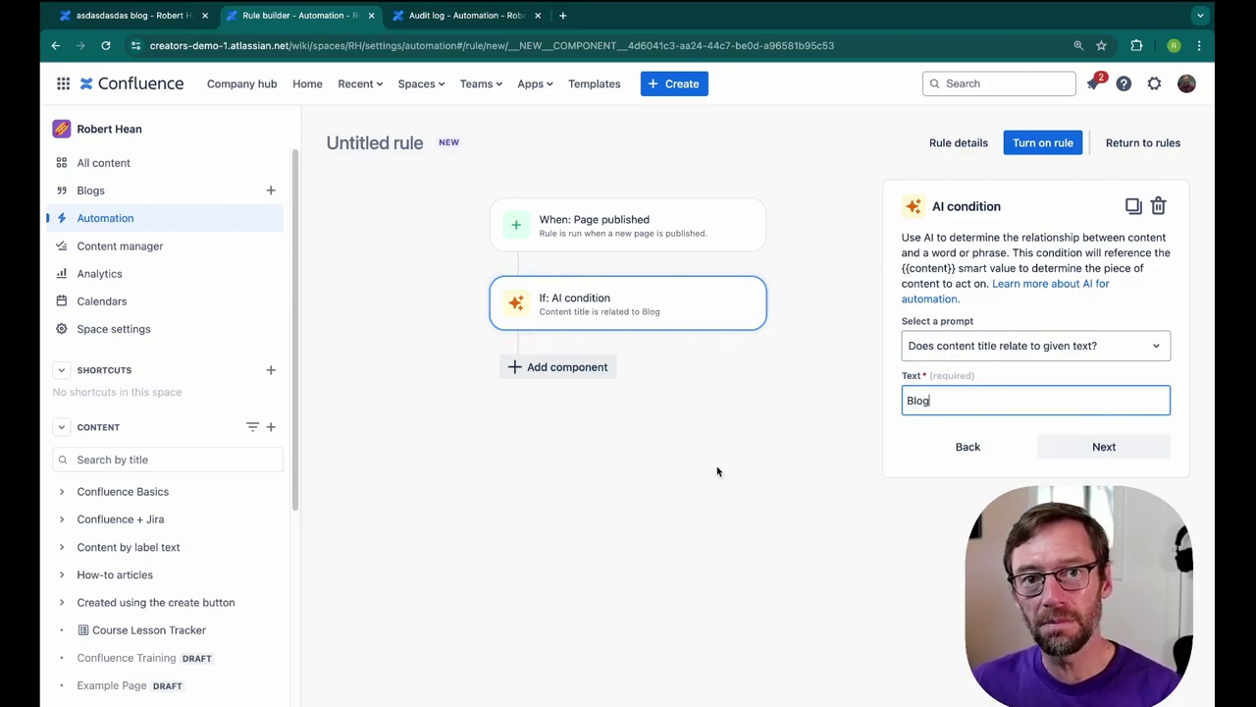
pyautogui.click(1074, 455)
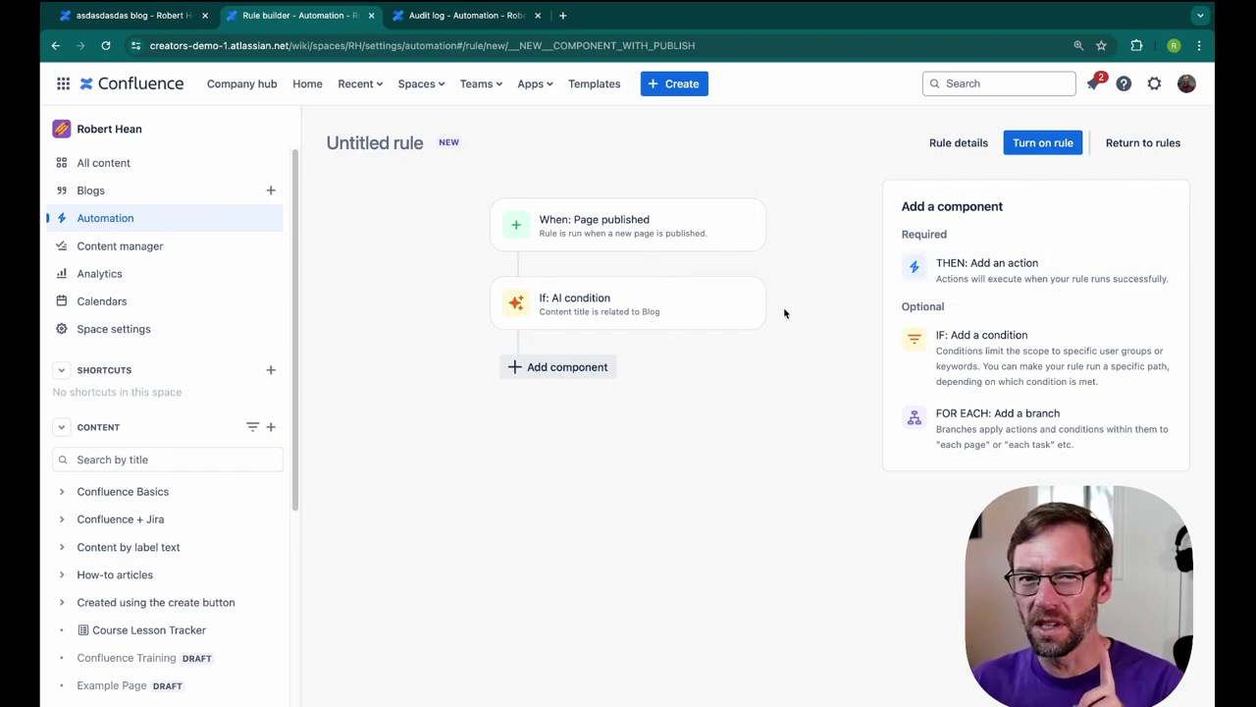
# - Add a Restrict page action so only the hr management group can view, with no editors added
pyautogui.click(1021, 280)
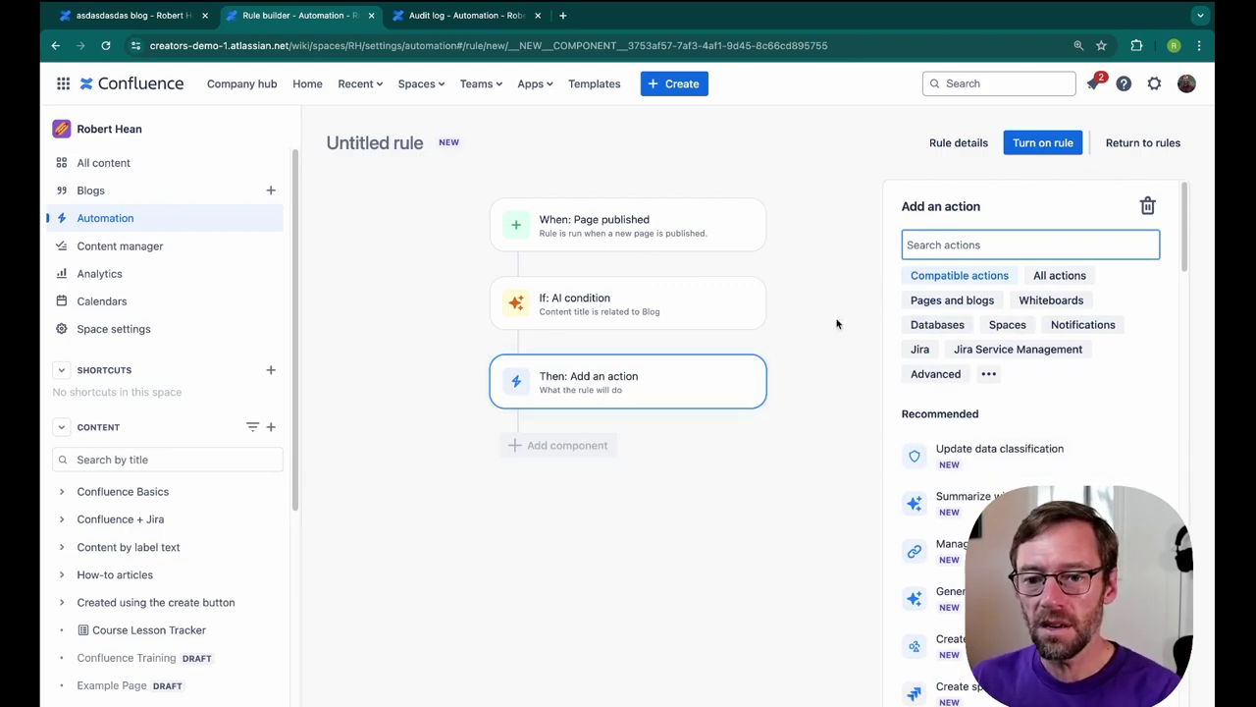
pyautogui.write('restri')
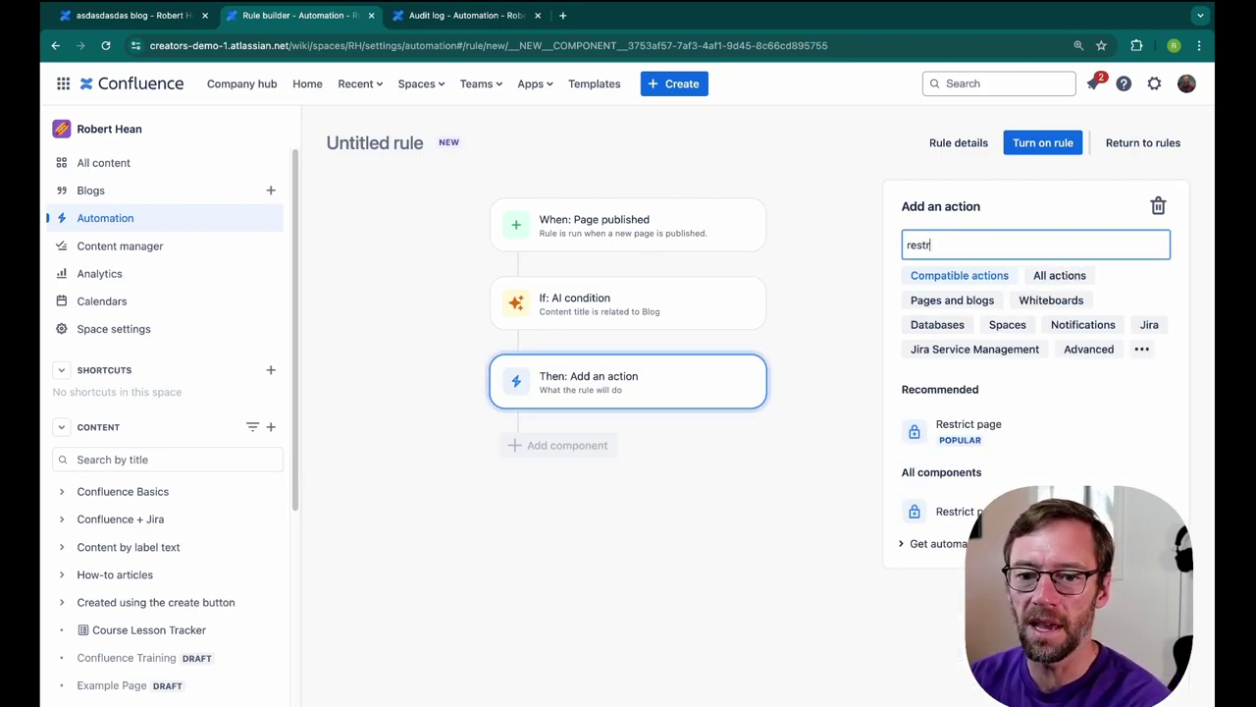
pyautogui.click(981, 432)
pyautogui.click(986, 308)
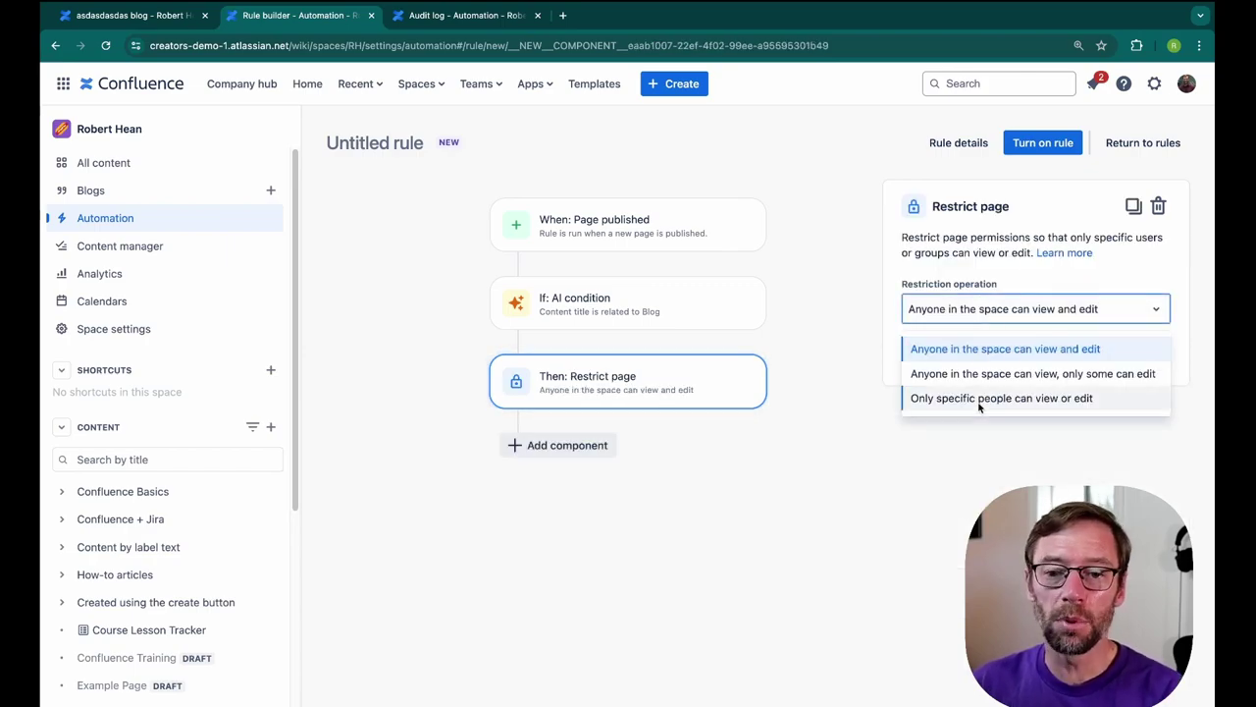
pyautogui.click(979, 399)
pyautogui.click(1028, 365)
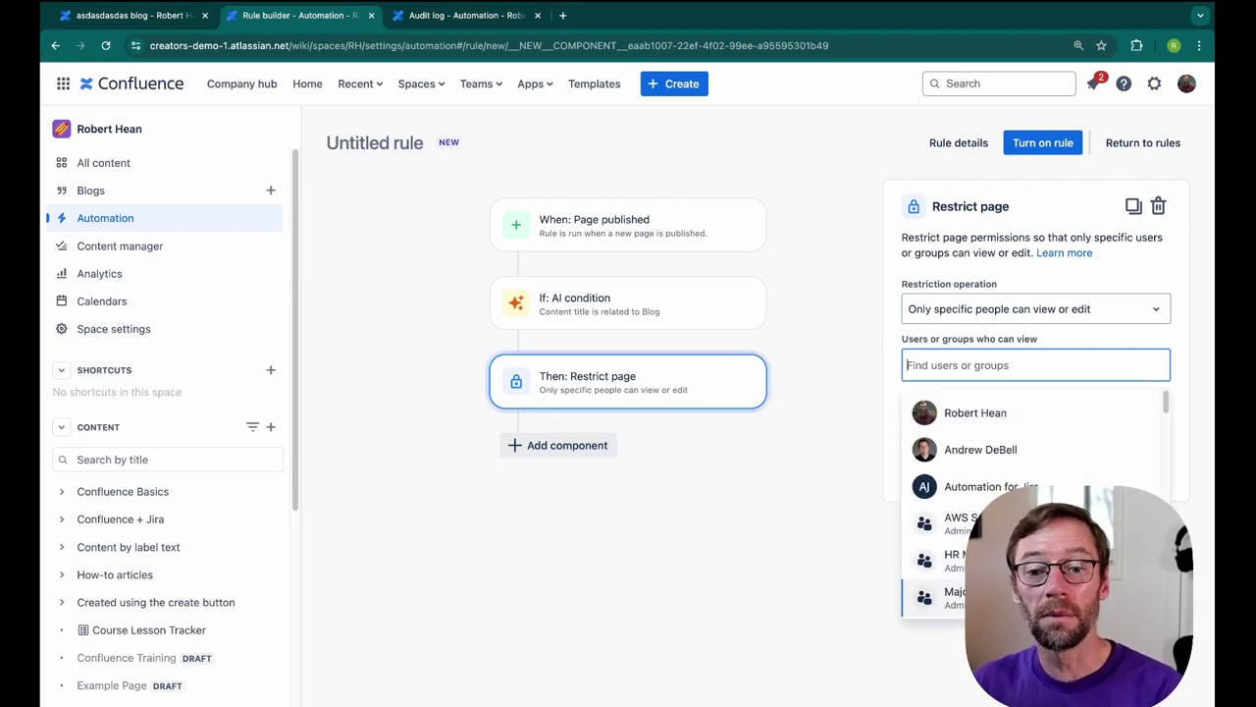
pyautogui.click(952, 560)
pyautogui.click(792, 521)
pyautogui.click(955, 438)
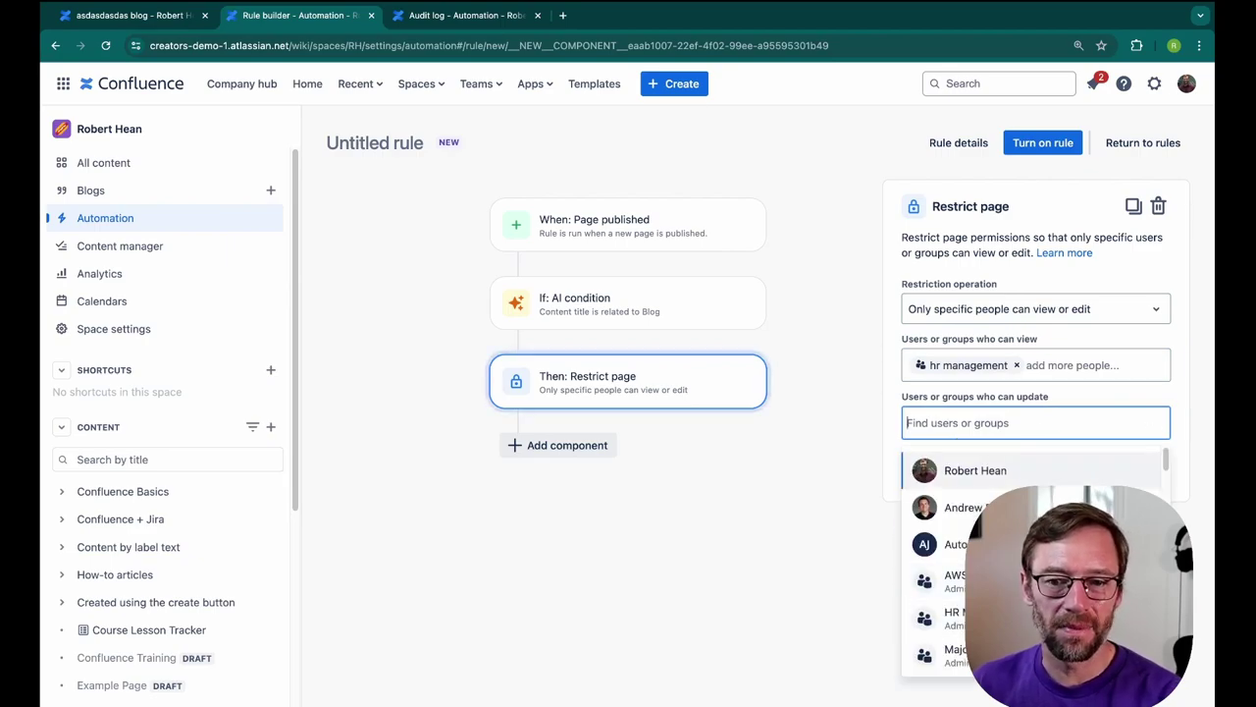
pyautogui.click(828, 507)
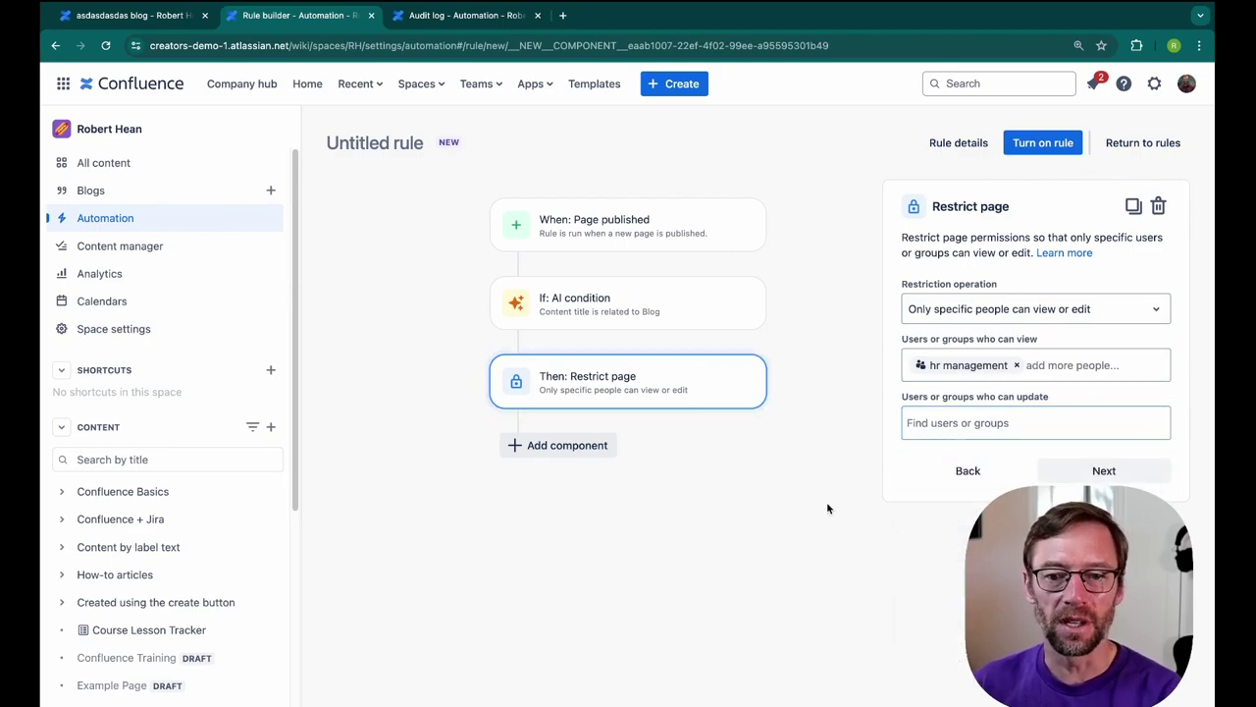
pyautogui.click(1106, 472)
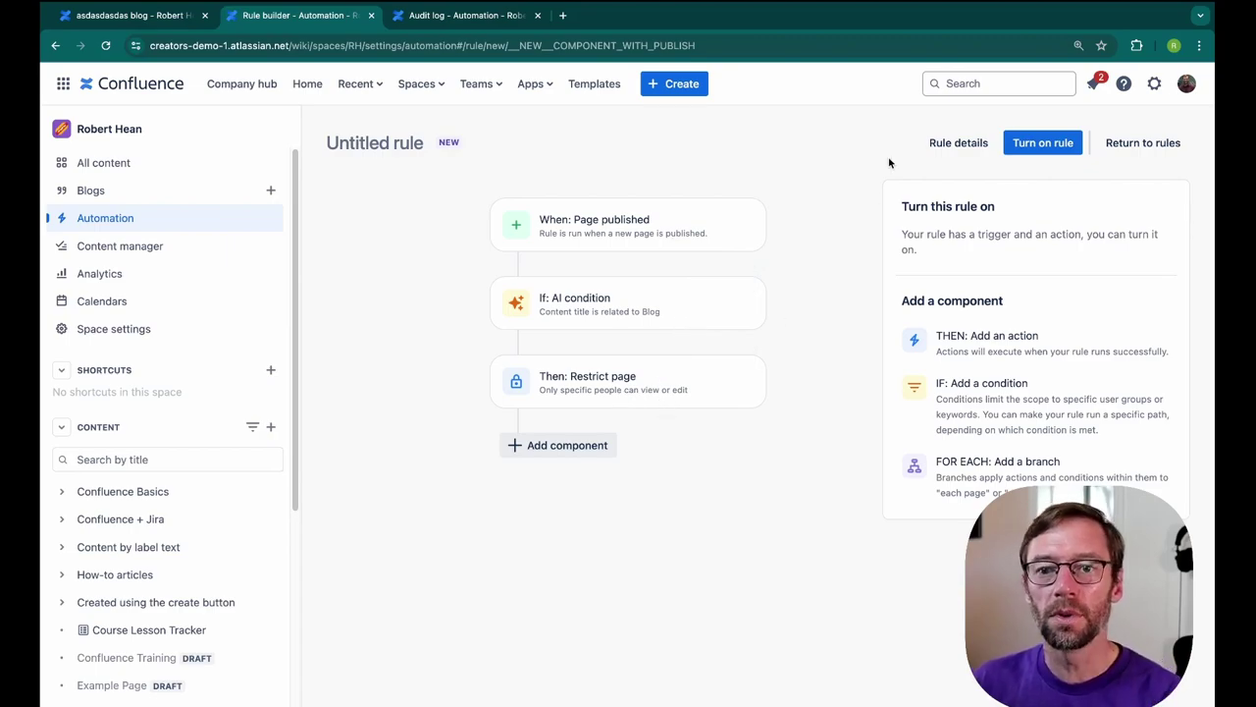
# - Name the rule 'Restrict Blog Pages' and turn it on
pyautogui.click(1043, 143)
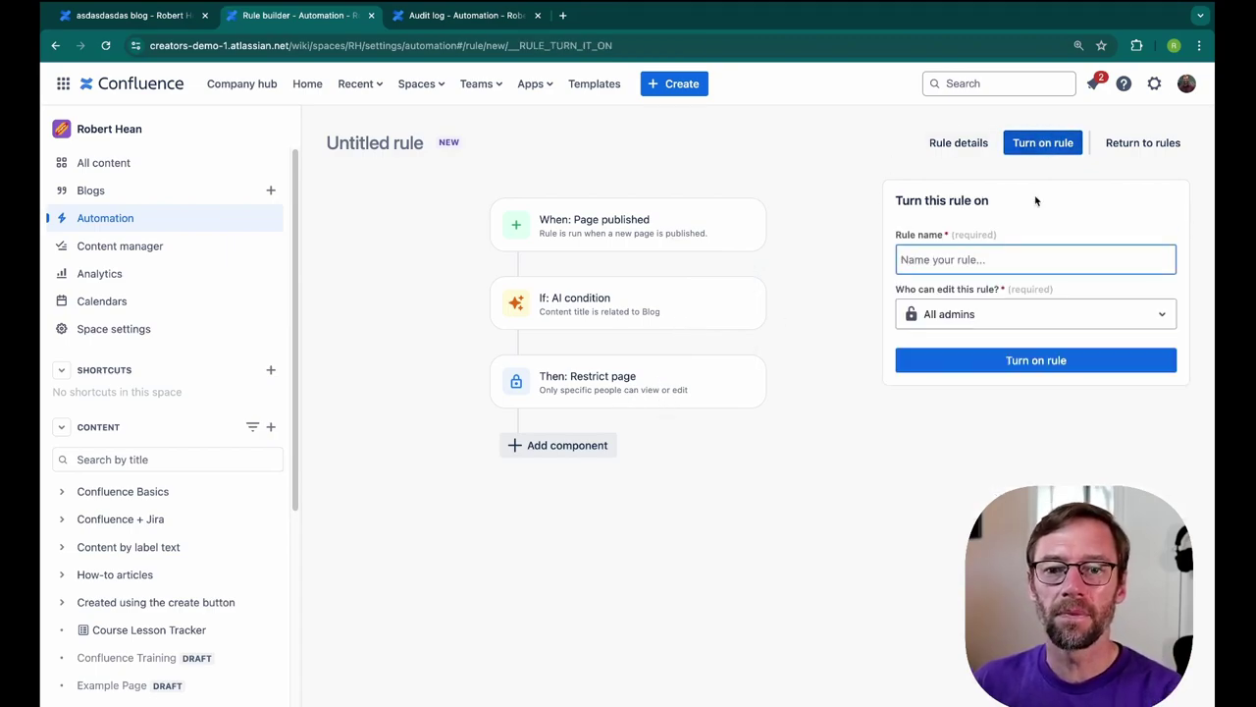
pyautogui.write('Restc')
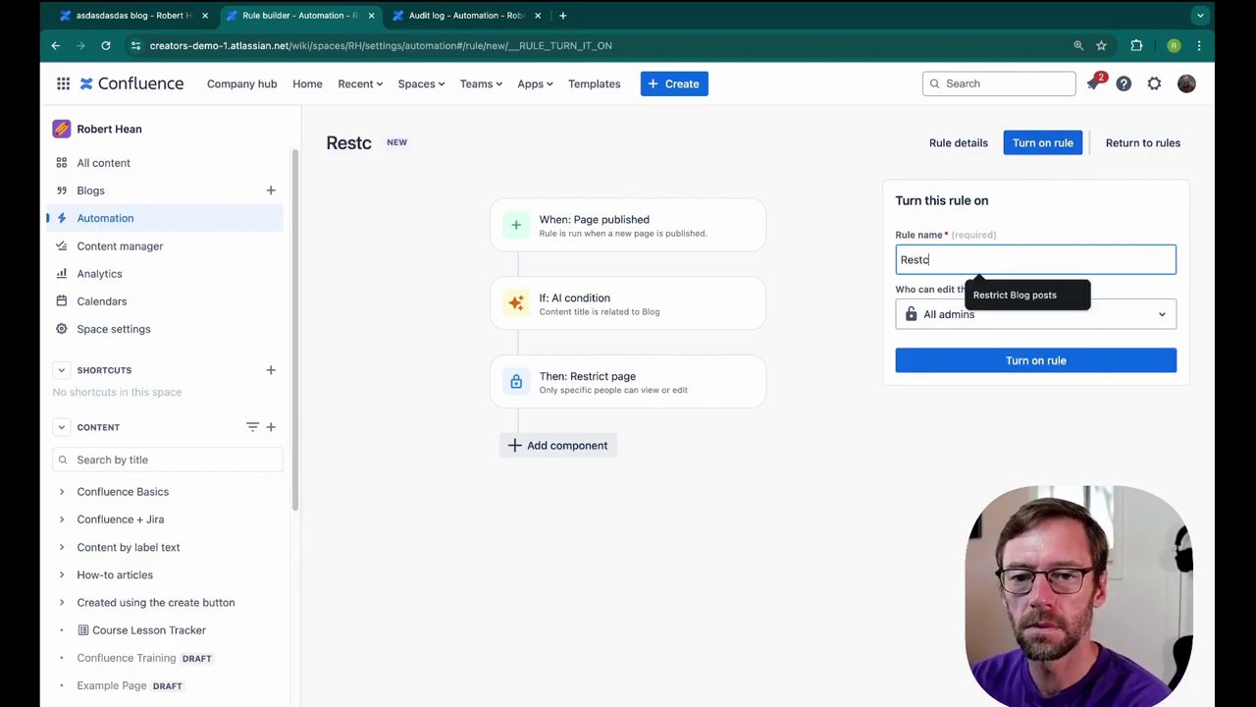
pyautogui.press('BackSpace')
pyautogui.write('rict ')
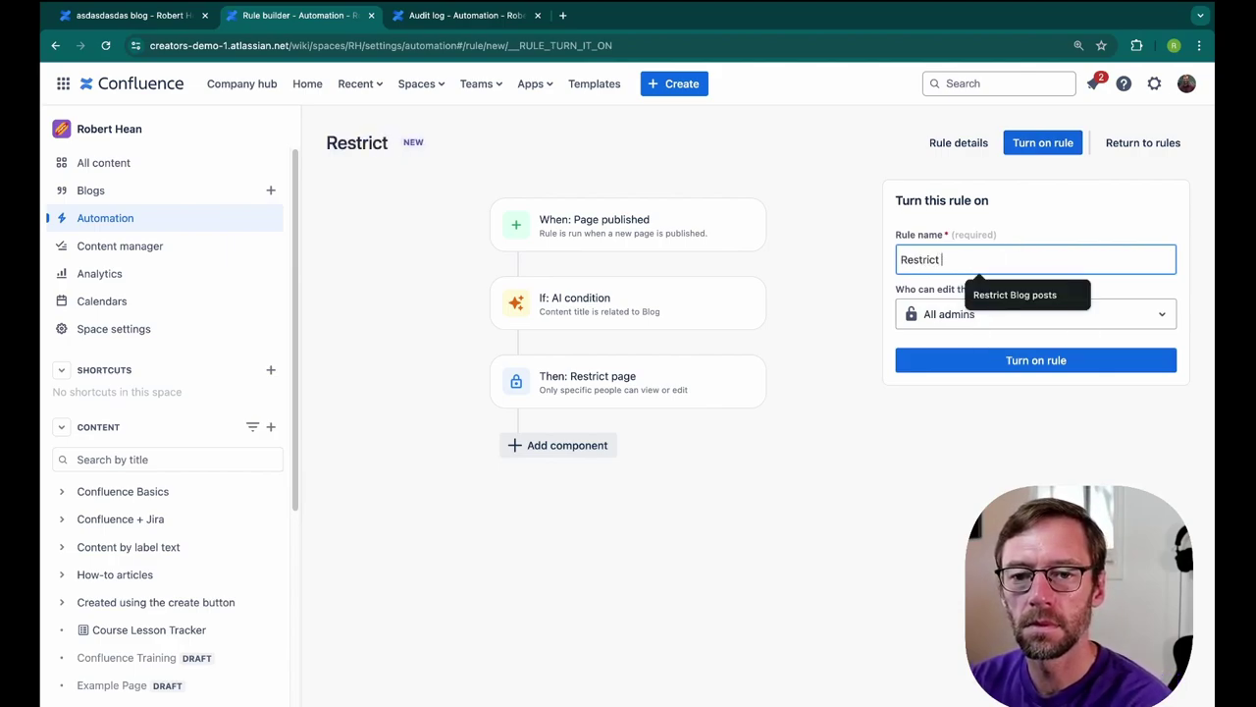
pyautogui.write('Blog Pages')
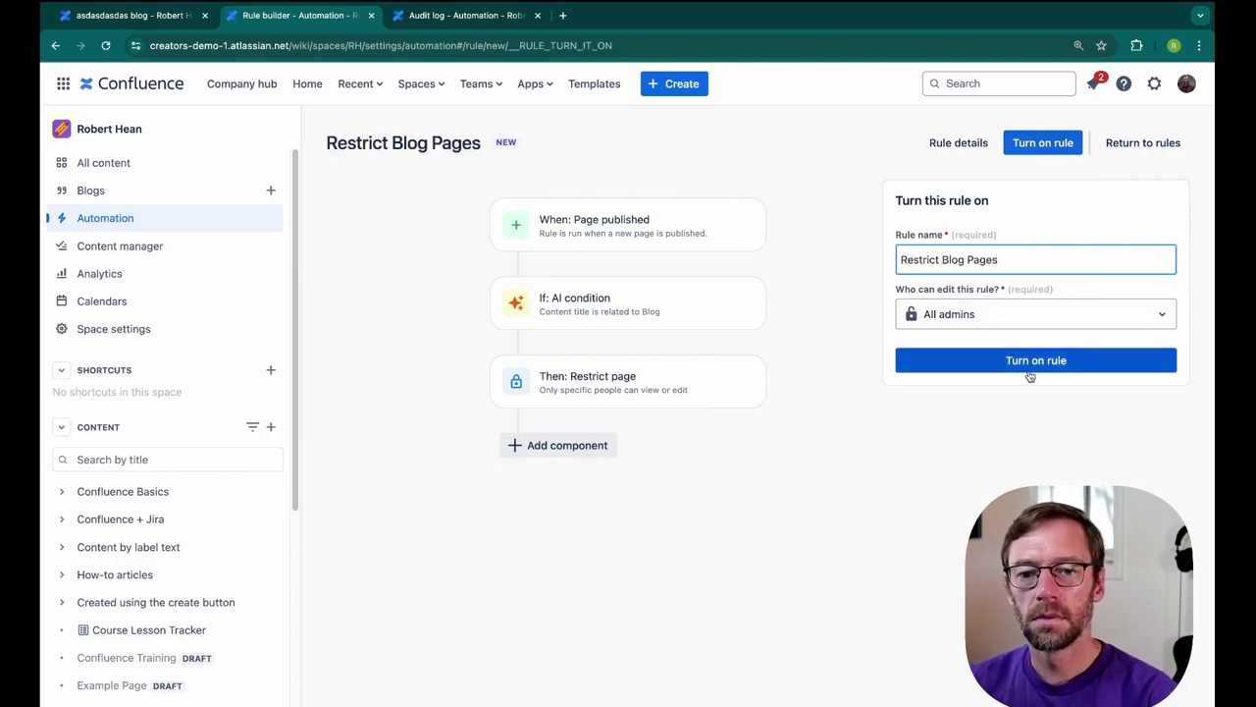
pyautogui.click(1030, 372)
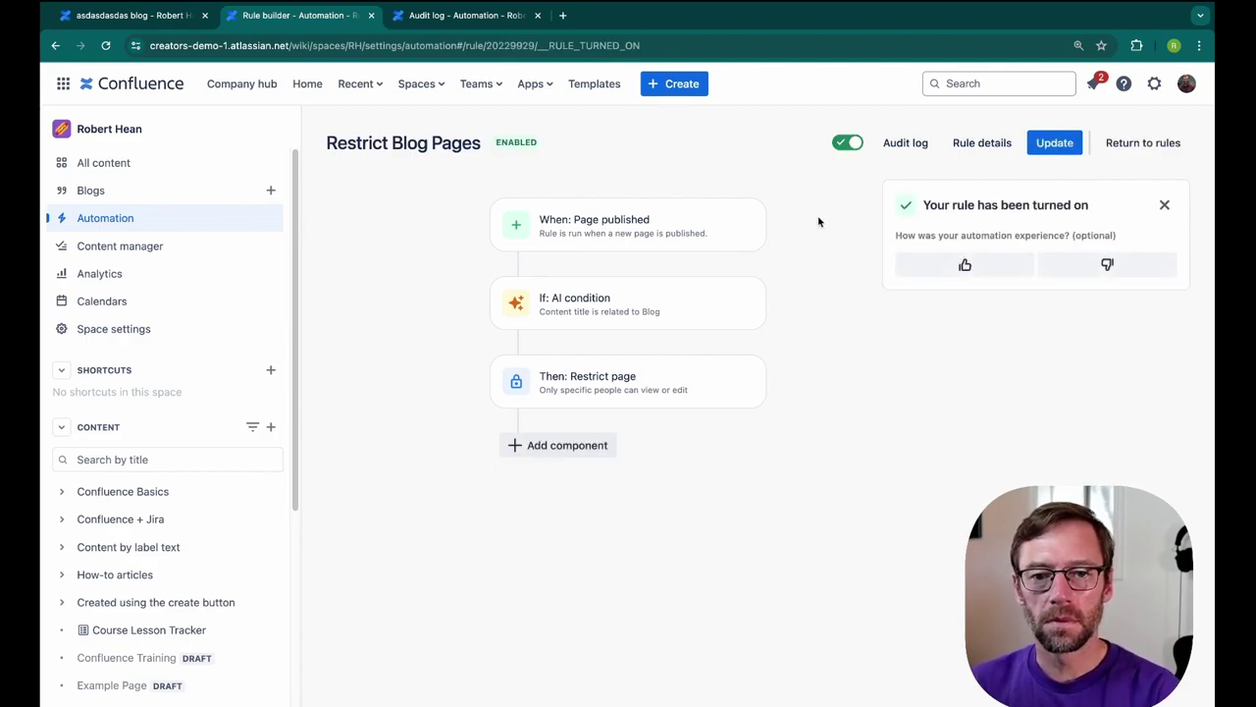
# - Create a page titled 'Blog Update This Week' filled with the How-to article template
pyautogui.click(673, 87)
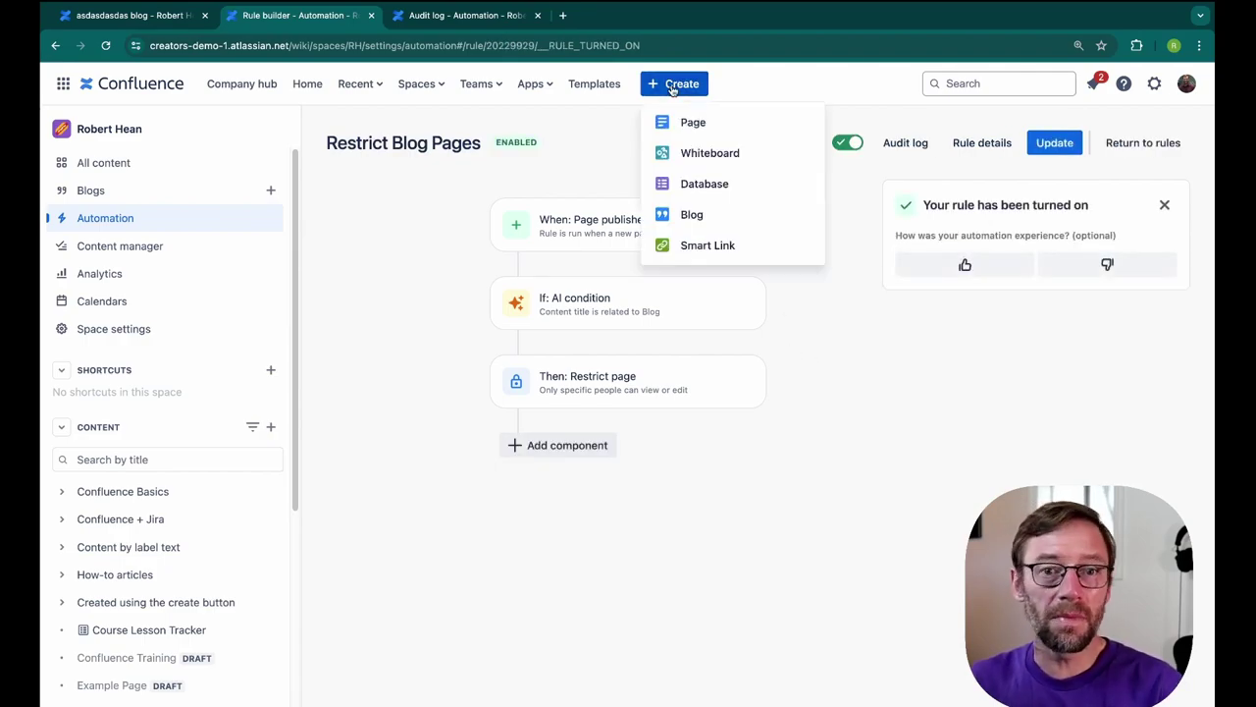
pyautogui.click(692, 122)
pyautogui.write('B')
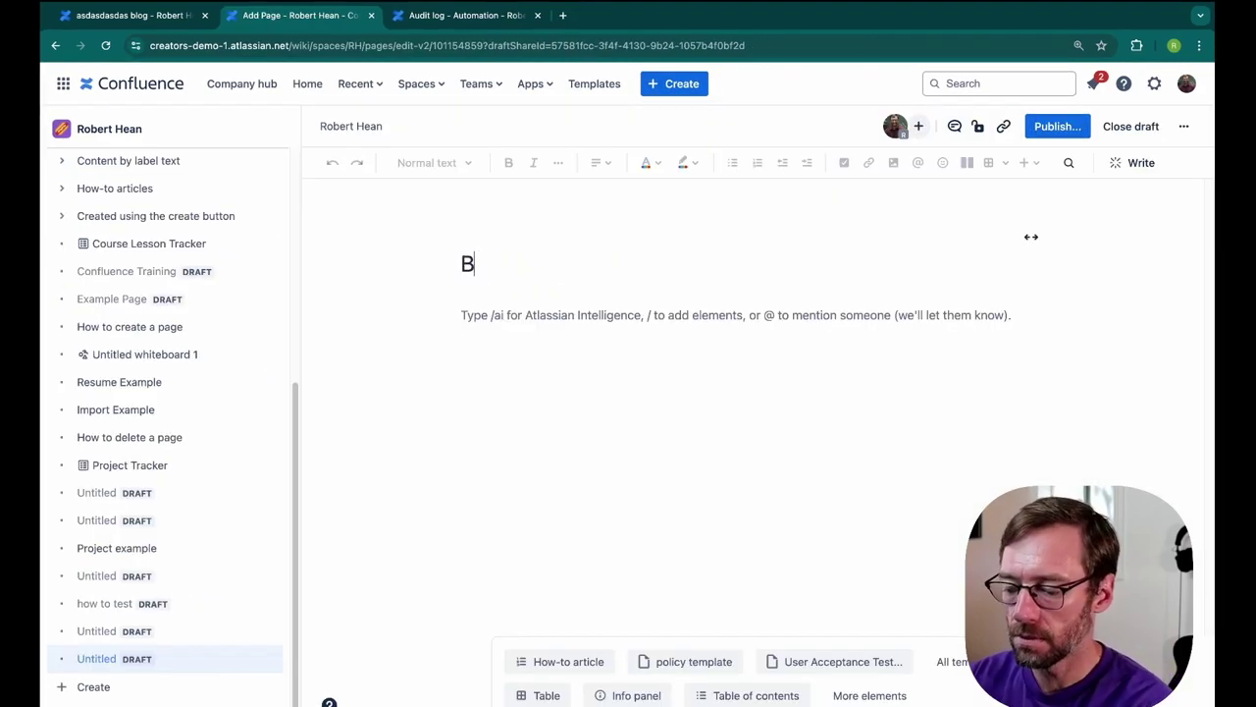
pyautogui.write('log Update This Week')
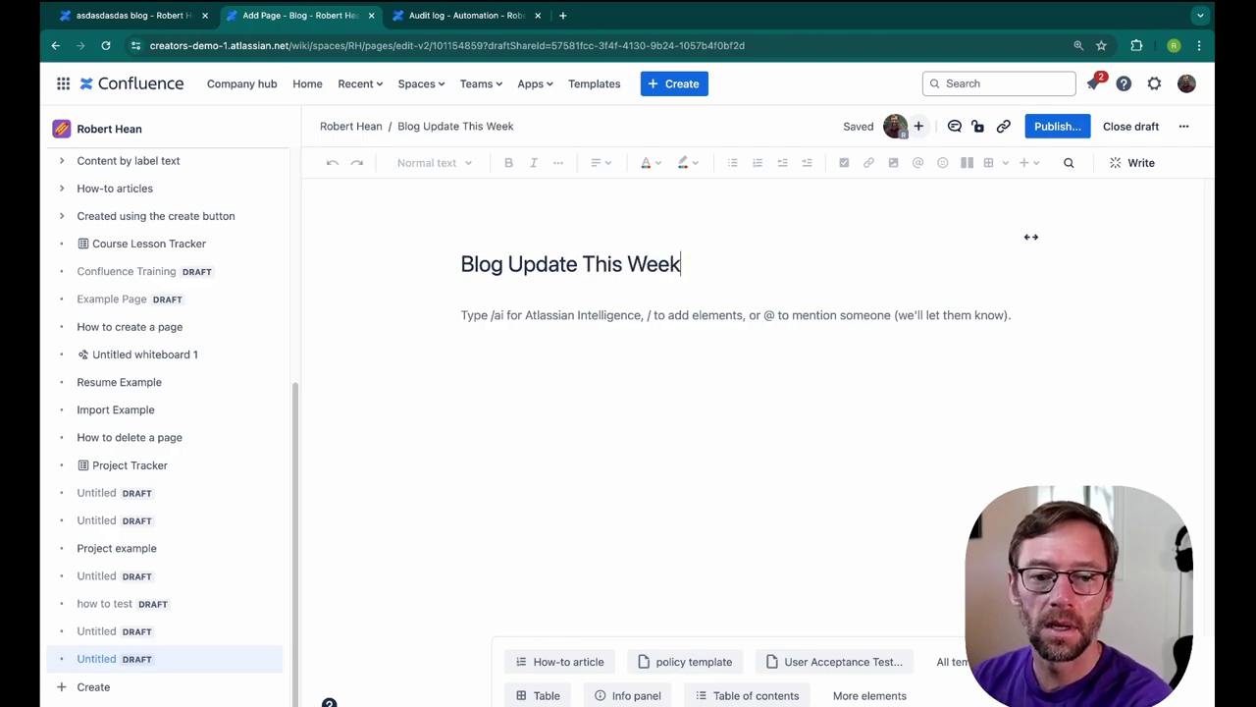
pyautogui.click(515, 316)
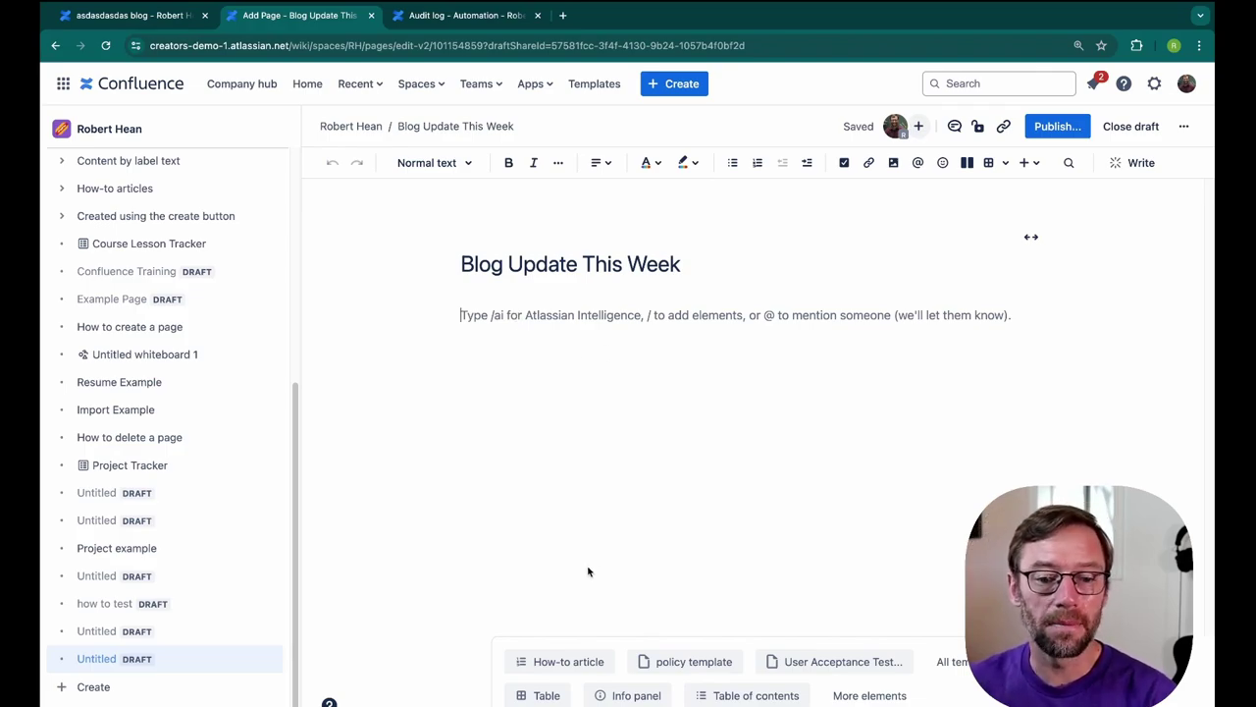
pyautogui.click(580, 662)
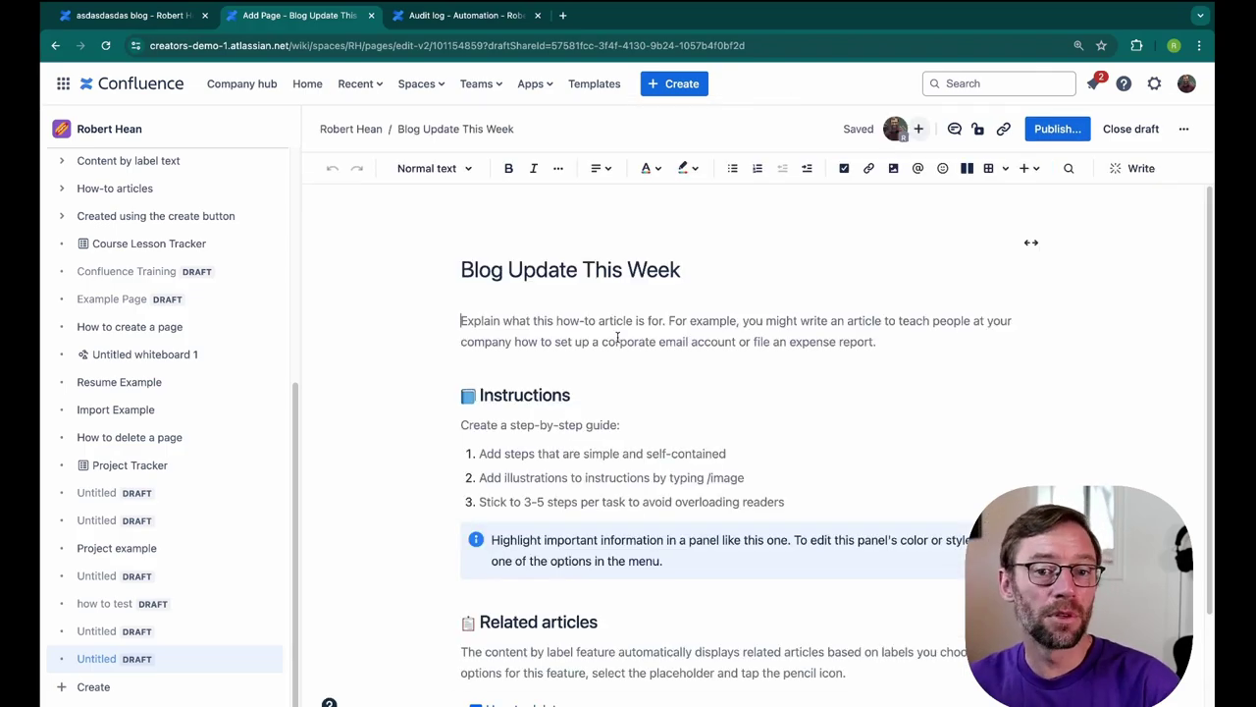
pyautogui.click(481, 270)
pyautogui.doubleClick(481, 269)
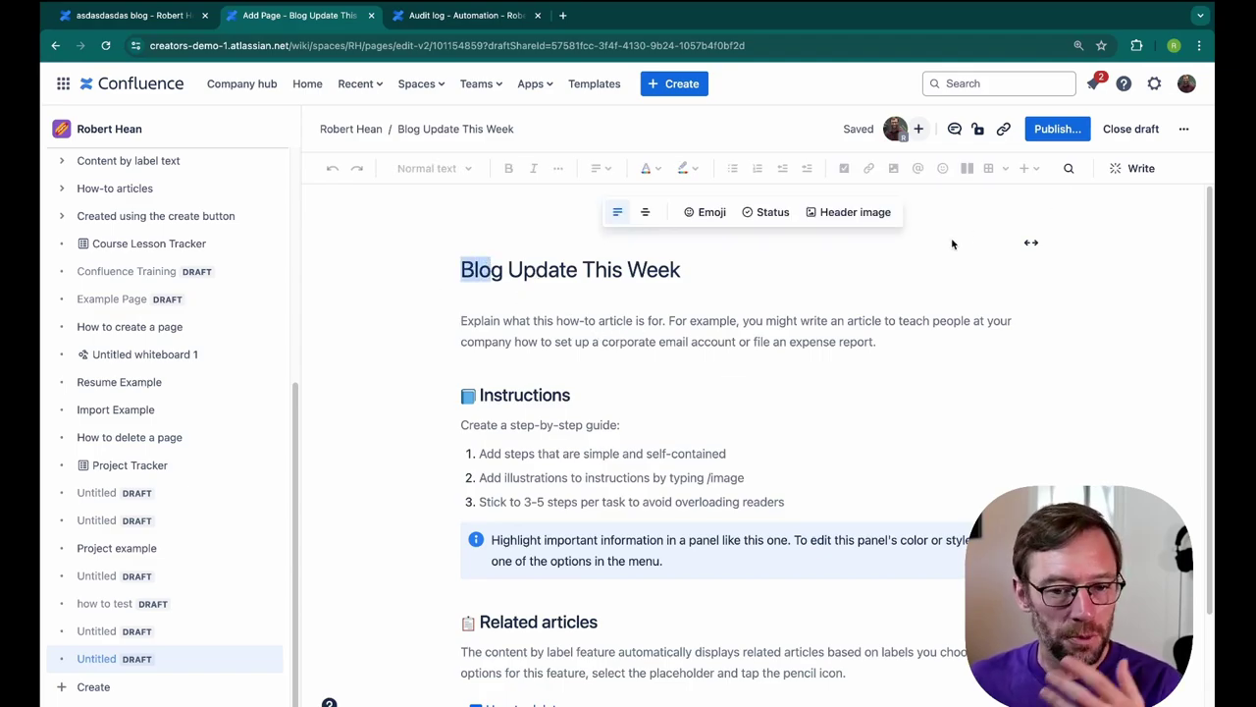
# - Publish the Blog Update This Week page and reload it
pyautogui.click(1067, 129)
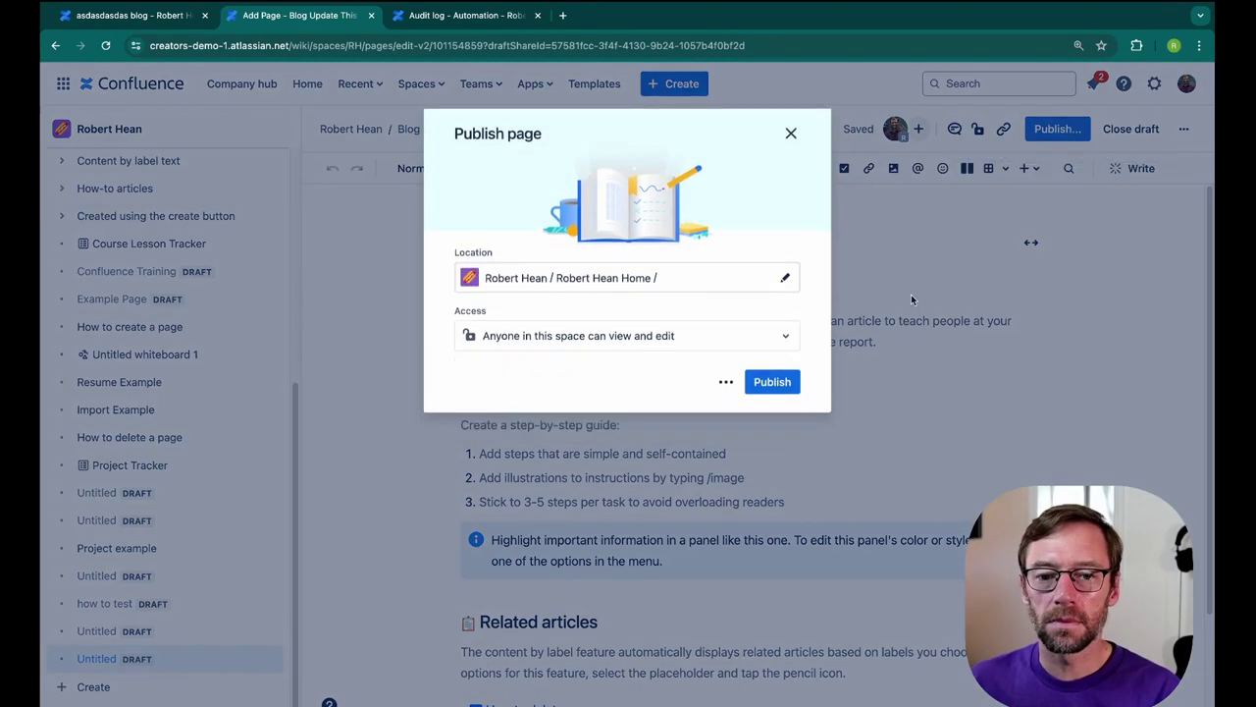
pyautogui.click(772, 382)
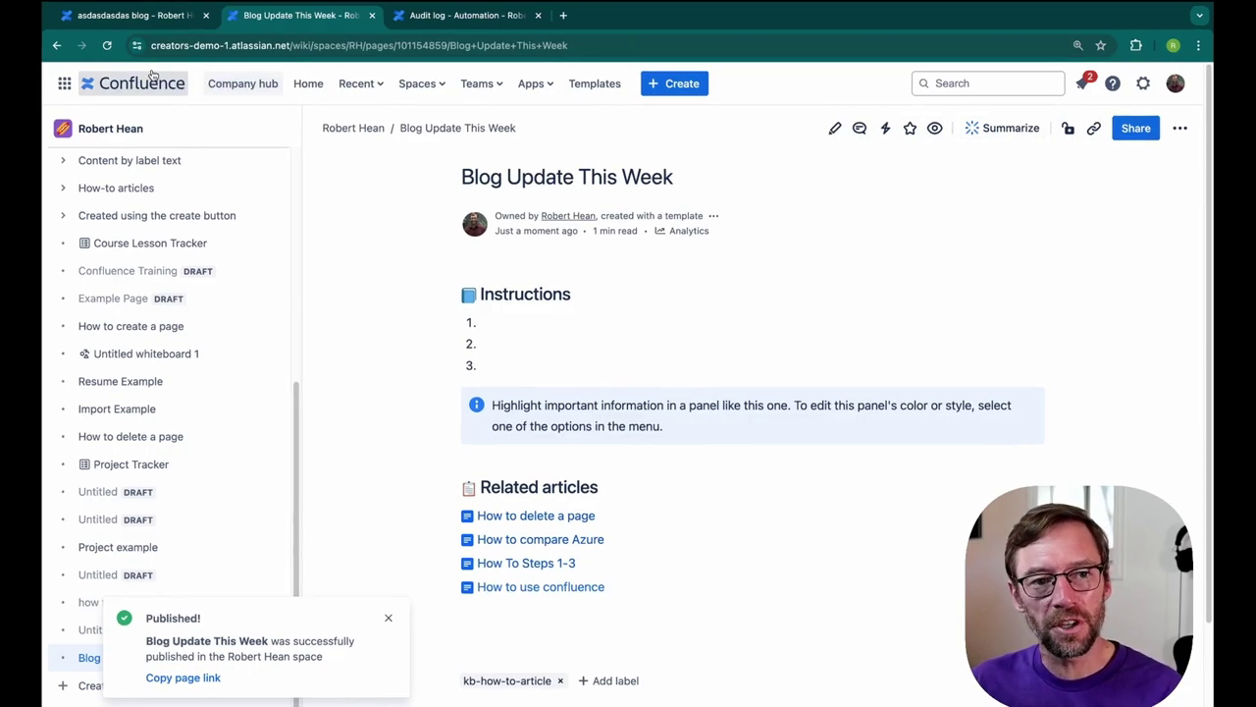
pyautogui.click(107, 46)
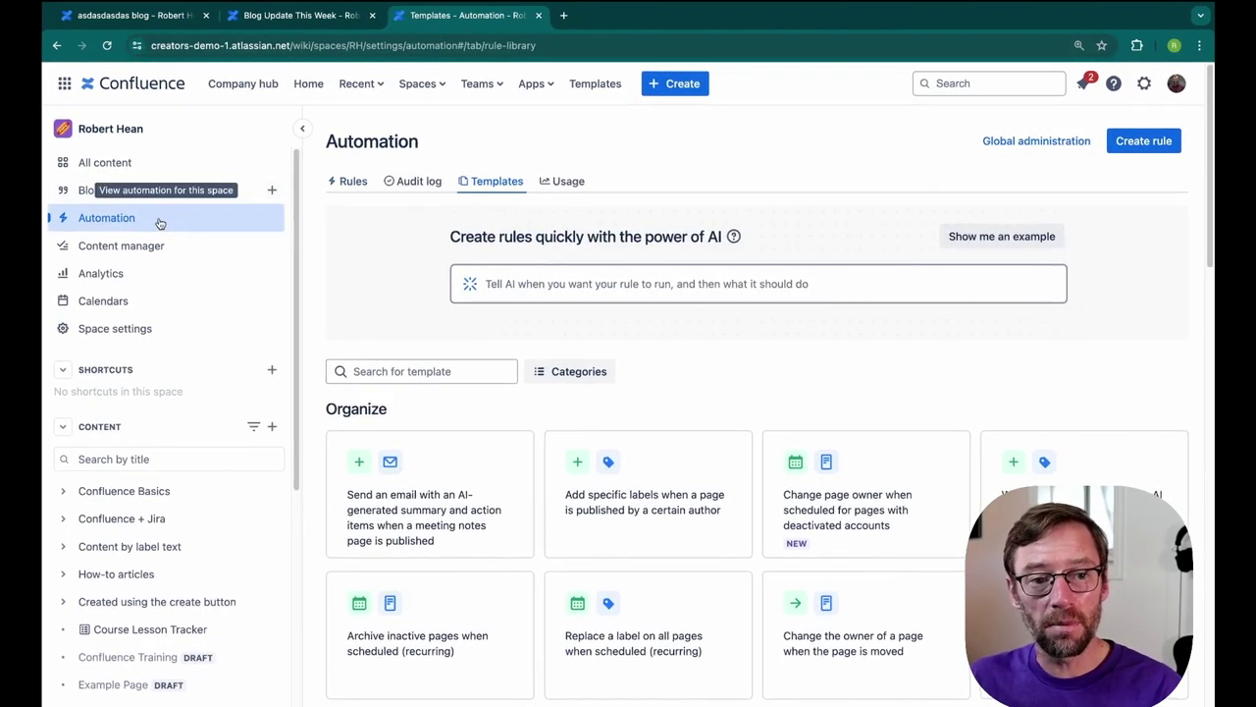
# - Check the audit log's latest Restrict Blog Pages run restricted Blog Update This Week, then return to it
pyautogui.click(428, 182)
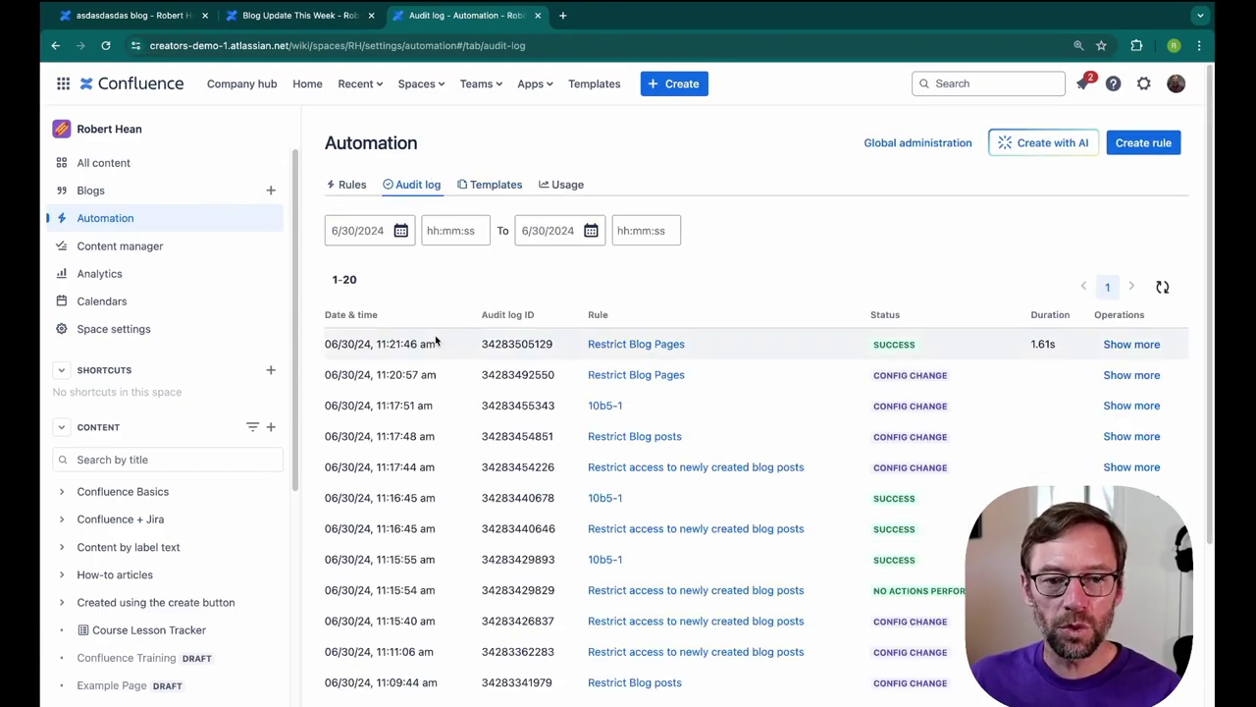
pyautogui.moveTo(566, 345); pyautogui.dragTo(763, 341)
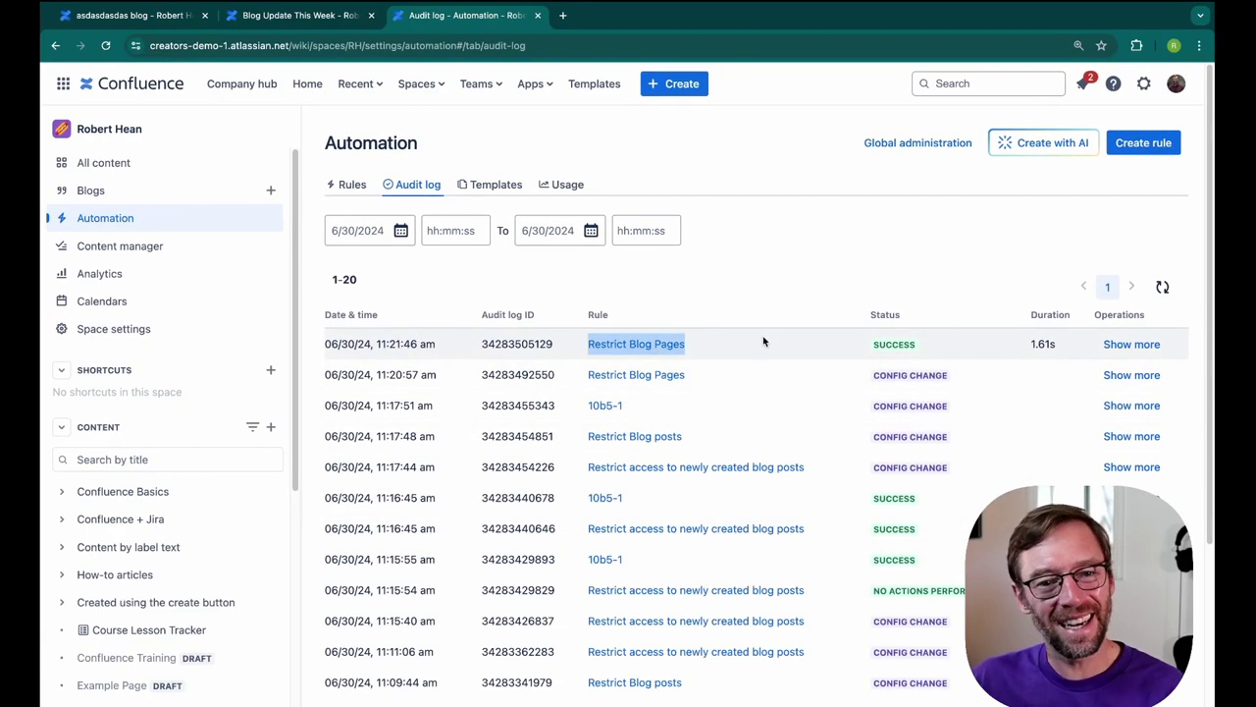
pyautogui.click(1147, 344)
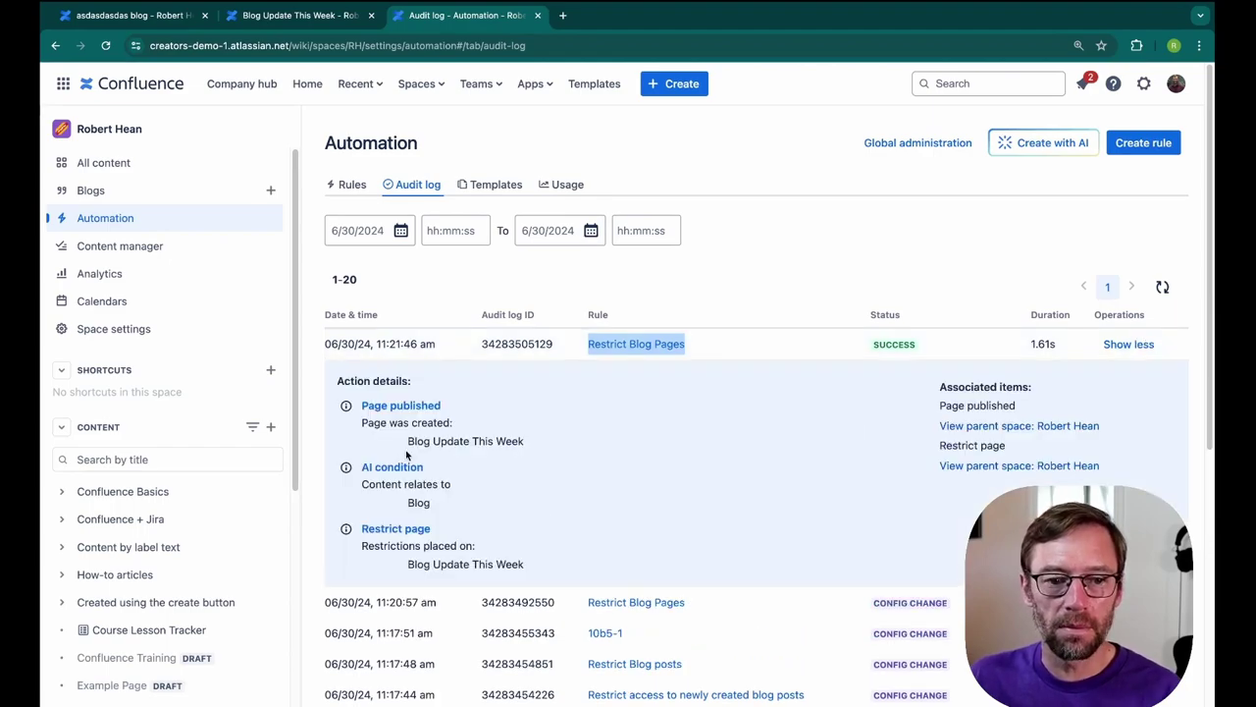
pyautogui.moveTo(401, 450); pyautogui.dragTo(528, 444)
pyautogui.moveTo(404, 507); pyautogui.dragTo(452, 515)
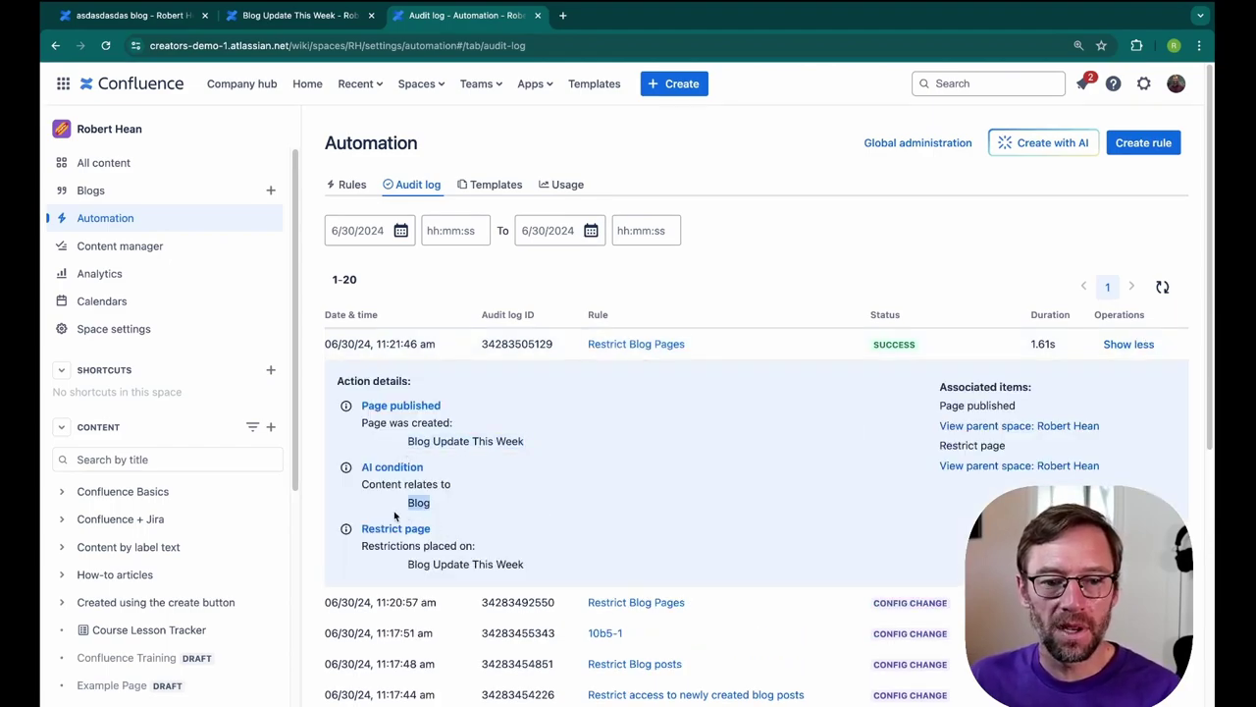
pyautogui.moveTo(408, 565); pyautogui.dragTo(525, 566)
pyautogui.click(334, 18)
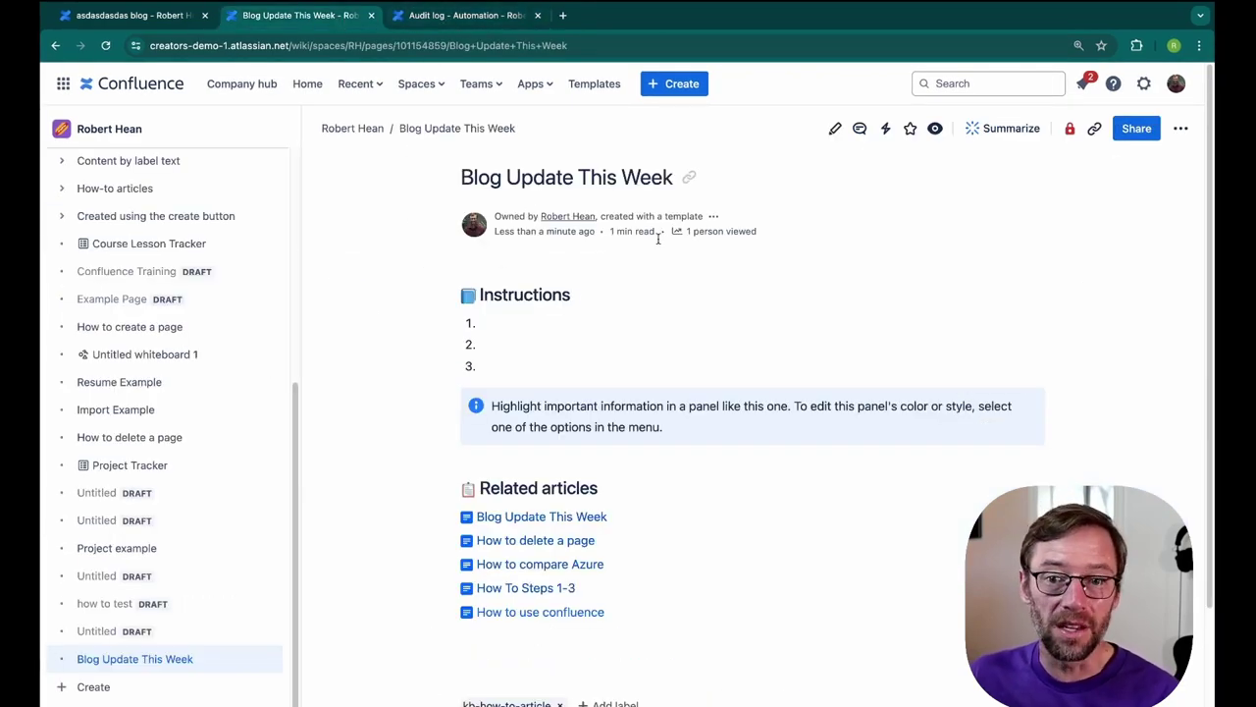
# - Convert Blog Update This Week to a blog post from the More actions menu
pyautogui.click(1181, 128)
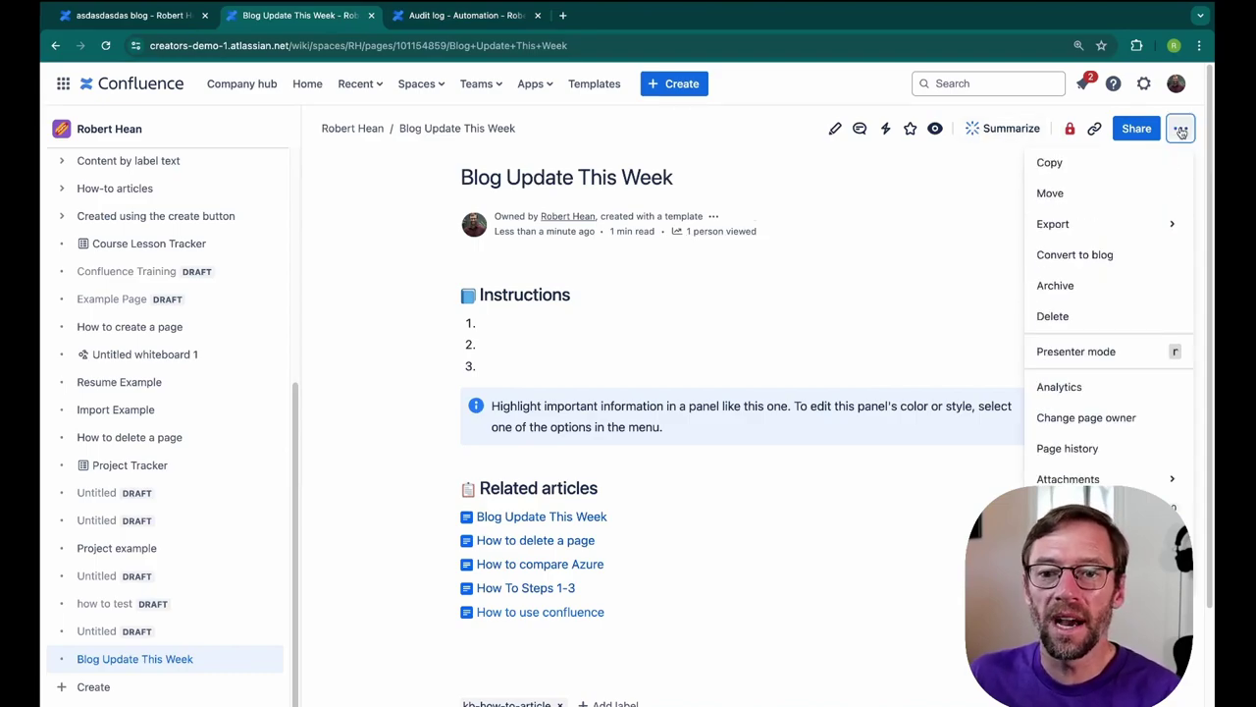
pyautogui.click(1122, 261)
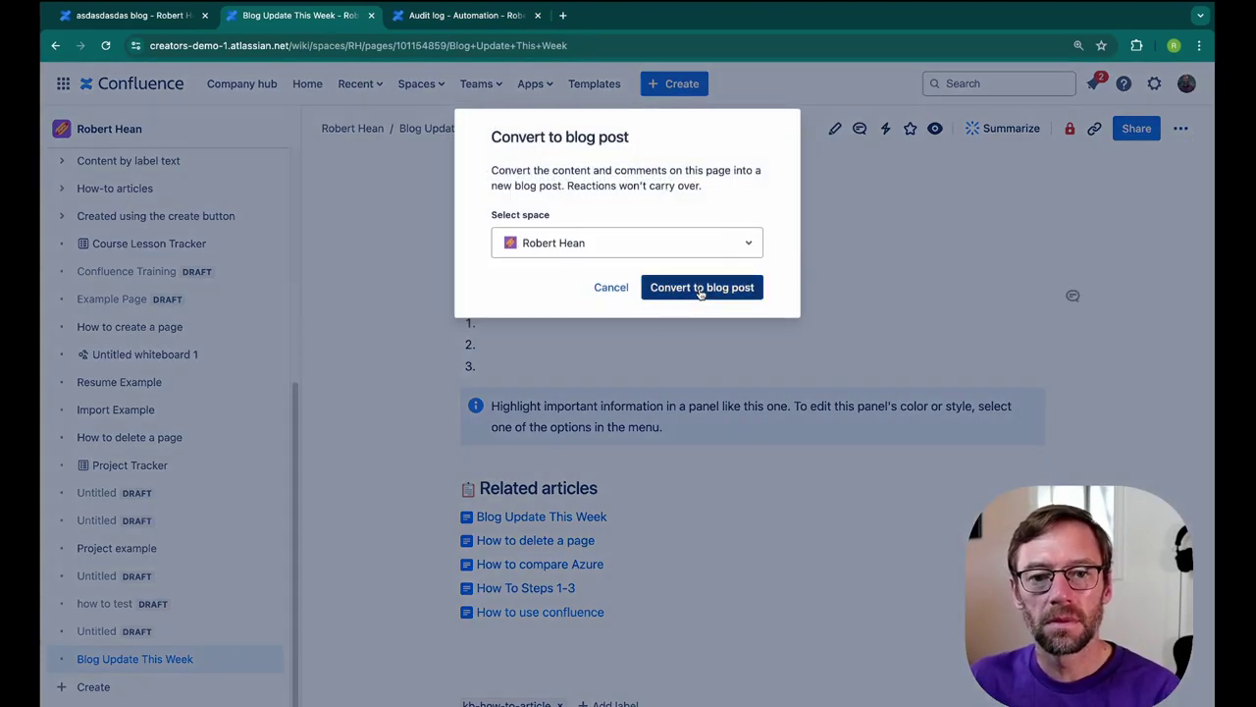
pyautogui.click(700, 290)
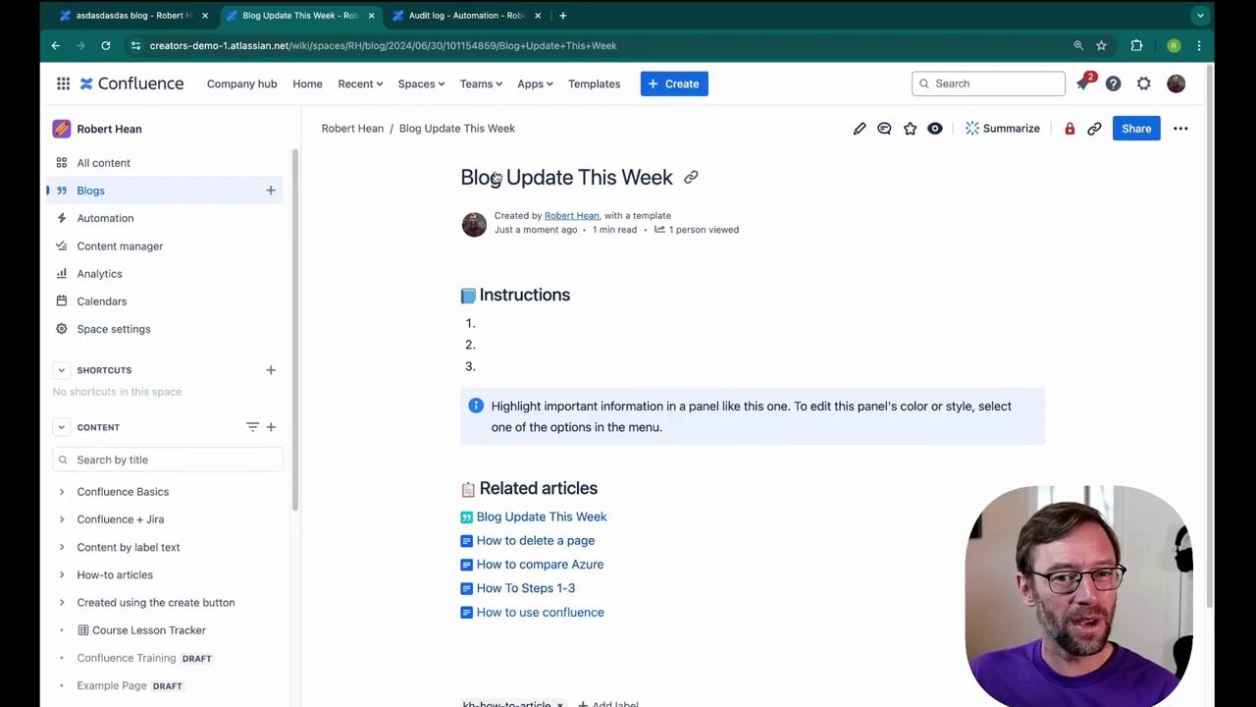
pyautogui.moveTo(505, 177); pyautogui.dragTo(438, 187)
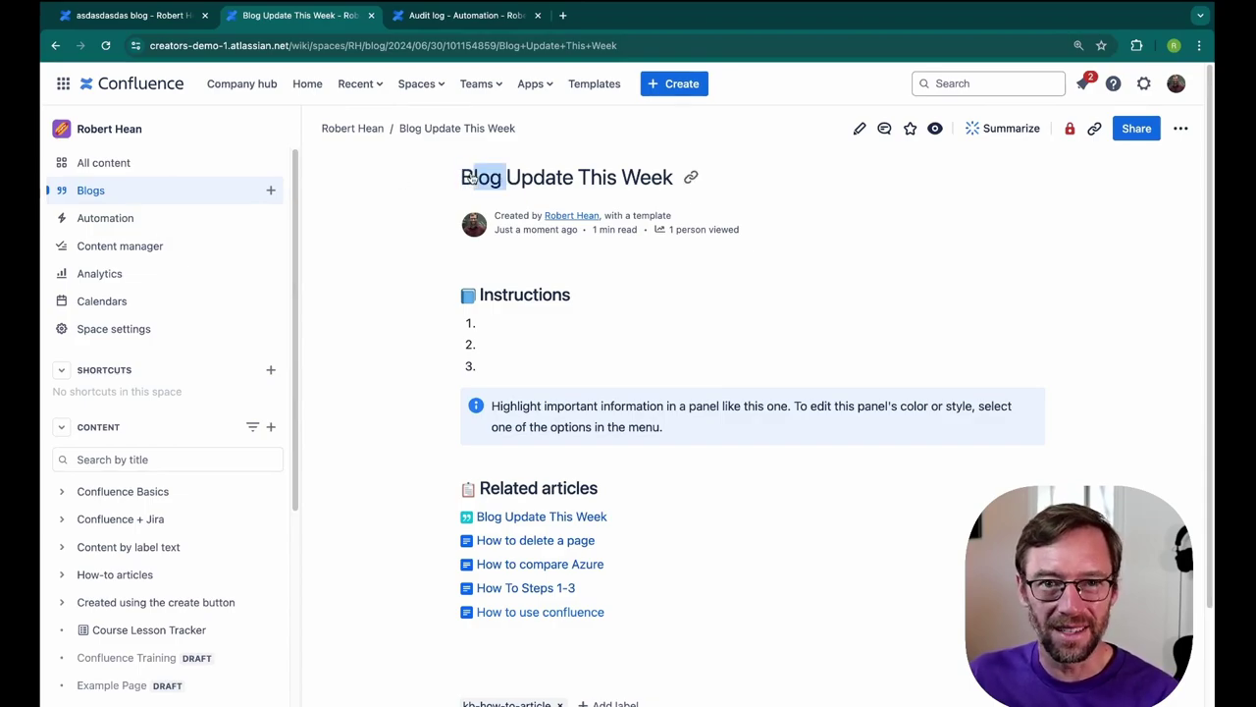